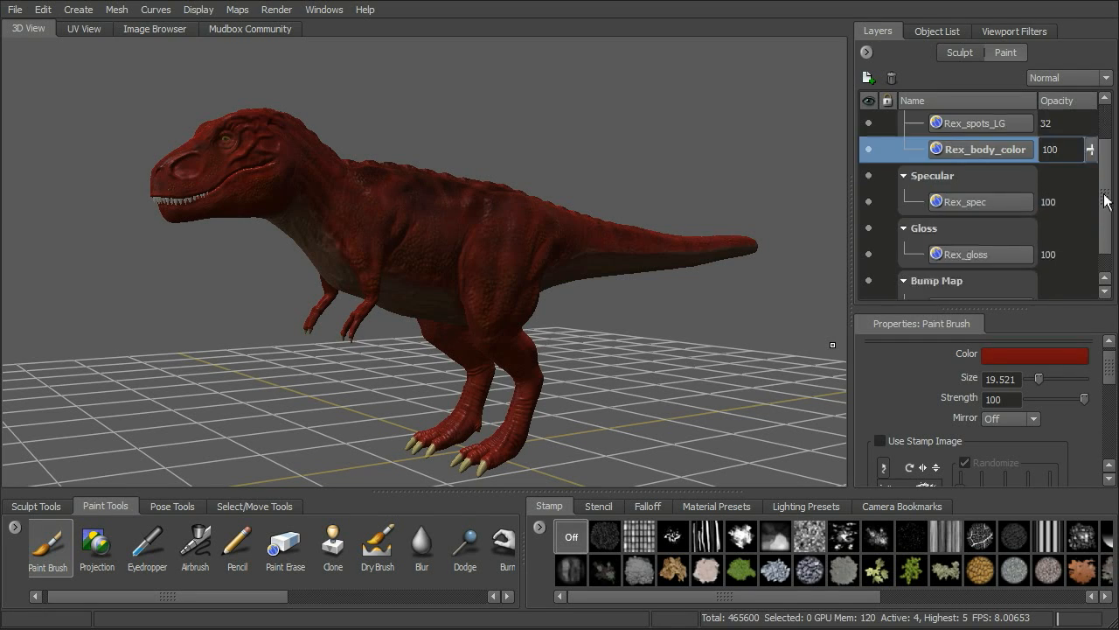
Examine the red T-rex model from several angles and look through the available paint tools, including Hue and Hue Shift.
{"action": "mouse_move", "coordinate": [654, 184]}
{"action": "left_mouse_down", "text": "alt"}
{"action": "mouse_move", "coordinate": [615, 178]}
{"action": "mouse_move", "coordinate": [732, 183]}
{"action": "mouse_move", "coordinate": [659, 177]}
{"action": "mouse_move", "coordinate": [672, 189]}
{"action": "mouse_move", "coordinate": [613, 191]}
{"action": "mouse_move", "coordinate": [569, 260]}
{"action": "mouse_move", "coordinate": [560, 255]}
{"action": "mouse_move", "coordinate": [612, 262]}
{"action": "mouse_move", "coordinate": [594, 260]}
{"action": "left_mouse_up", "text": "alt"}
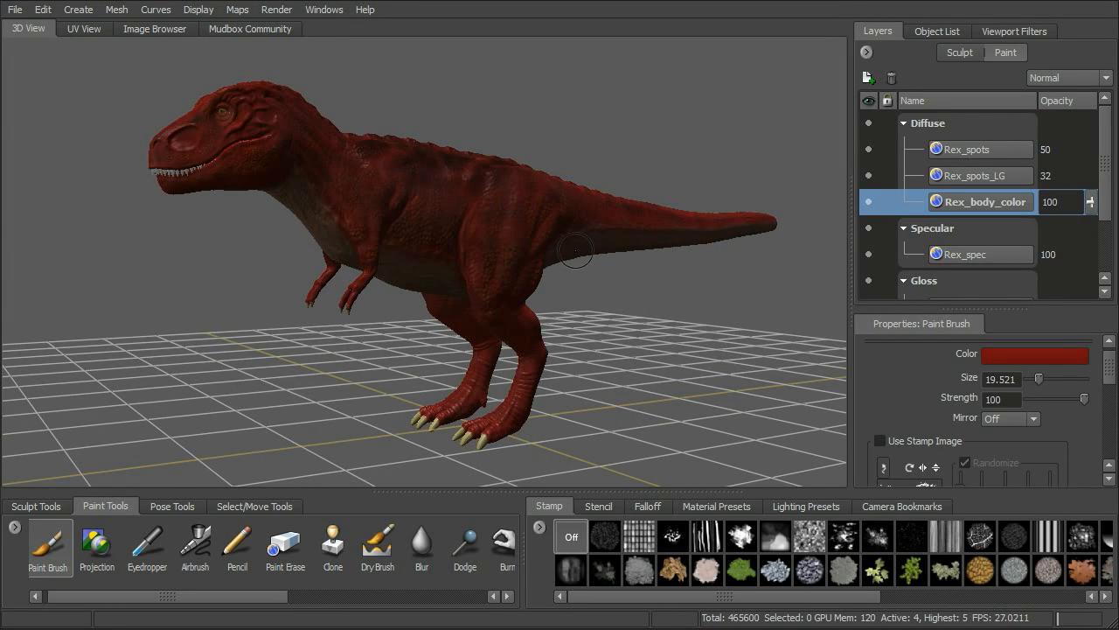
{"action": "right_click_drag", "start_coordinate": [598, 270], "coordinate": [655, 285], "text": "alt"}
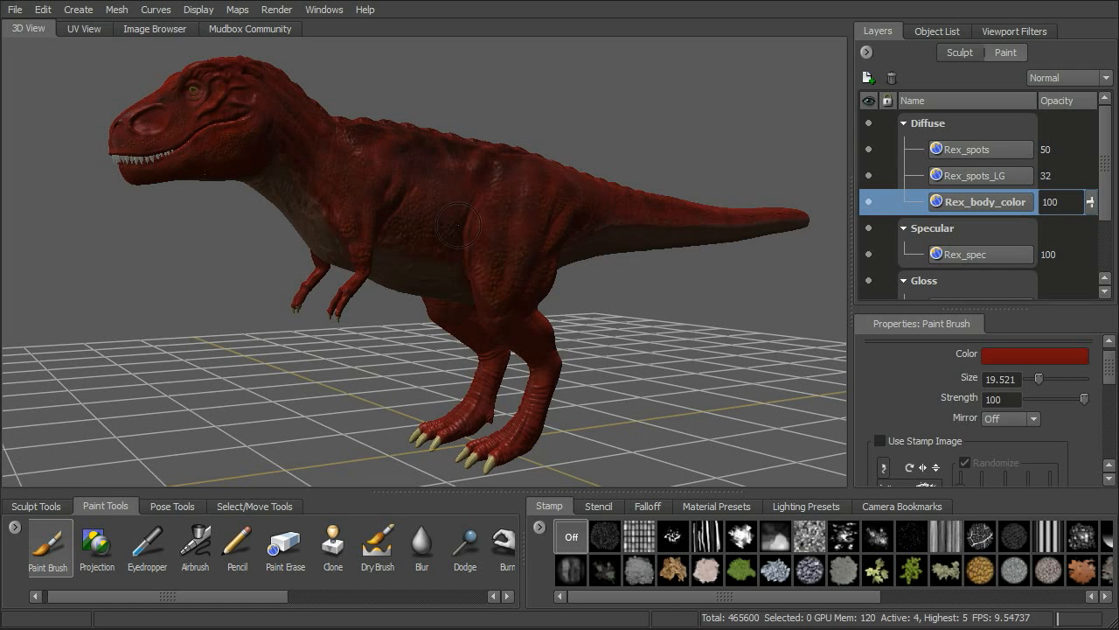
{"action": "left_click_drag", "start_coordinate": [520, 112], "coordinate": [488, 143], "text": "alt"}
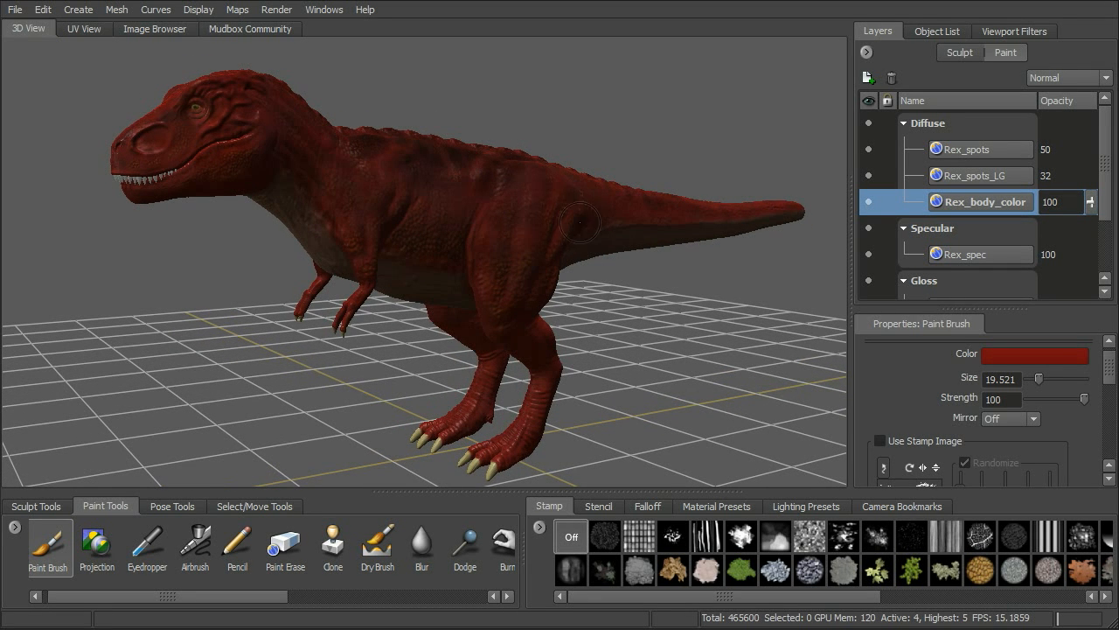
{"action": "left_click_drag", "start_coordinate": [561, 225], "coordinate": [562, 251]}
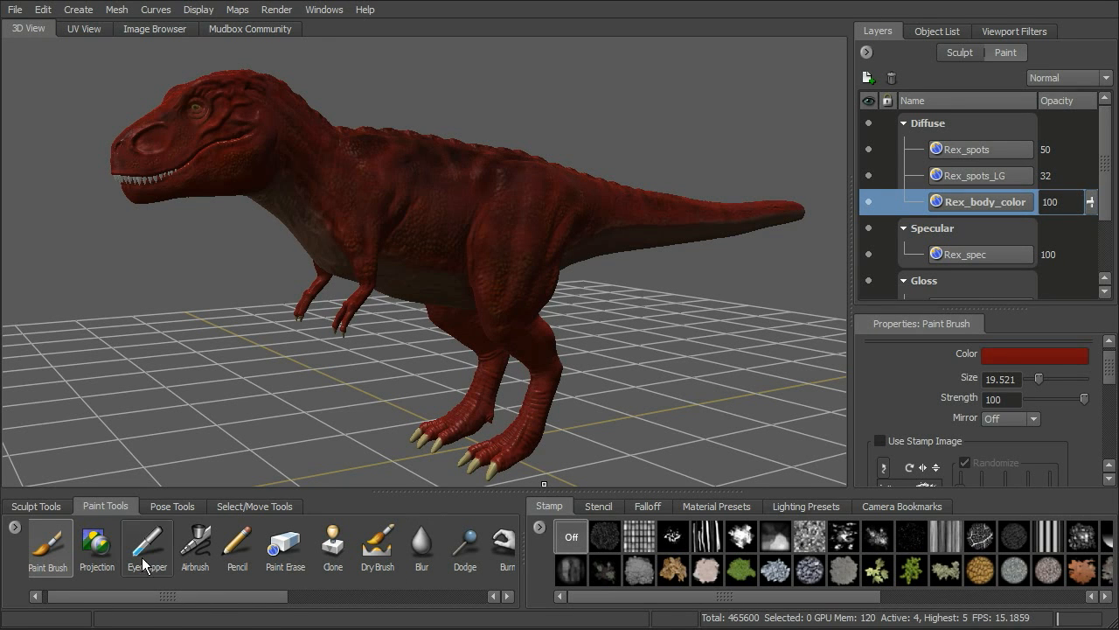
{"action": "left_click_drag", "start_coordinate": [161, 598], "coordinate": [313, 598]}
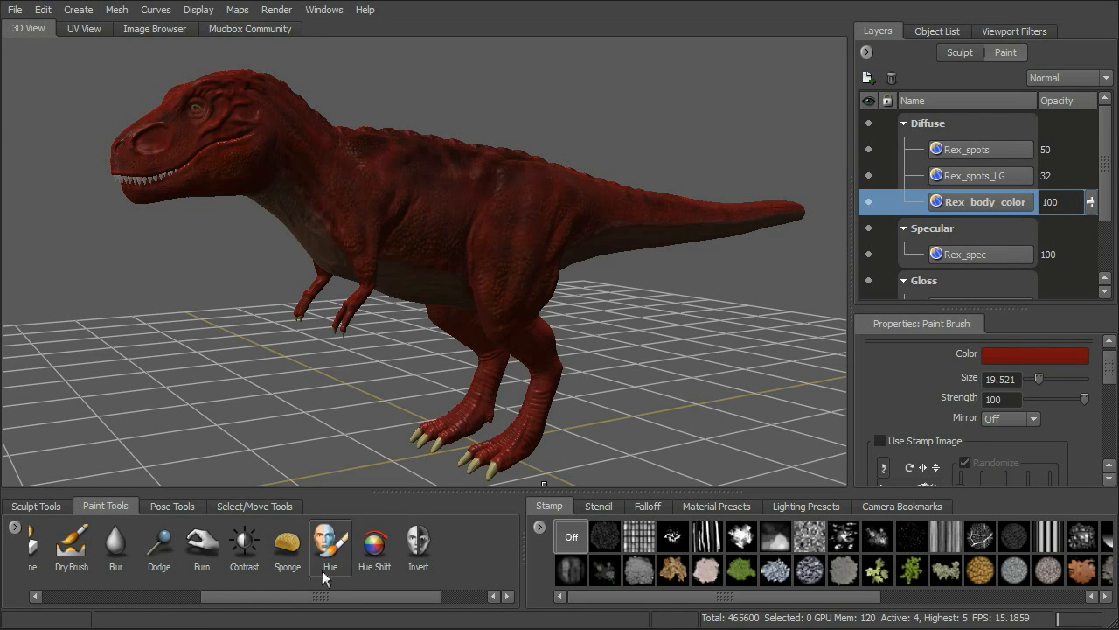
{"action": "left_click_drag", "start_coordinate": [418, 598], "coordinate": [400, 600]}
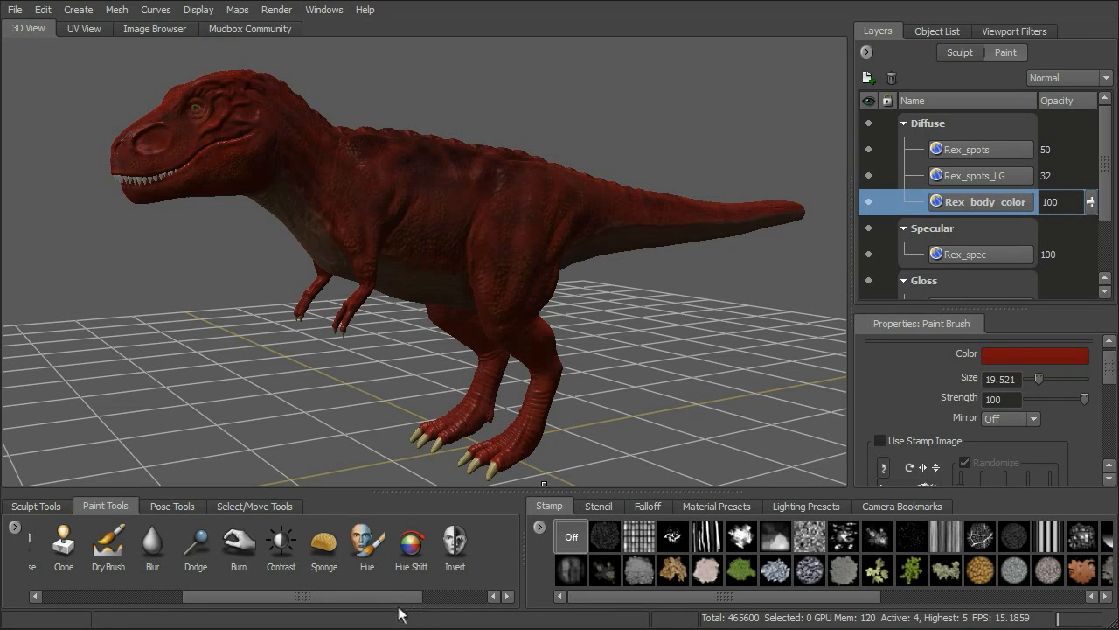
{"action": "left_click_drag", "start_coordinate": [400, 598], "coordinate": [415, 598]}
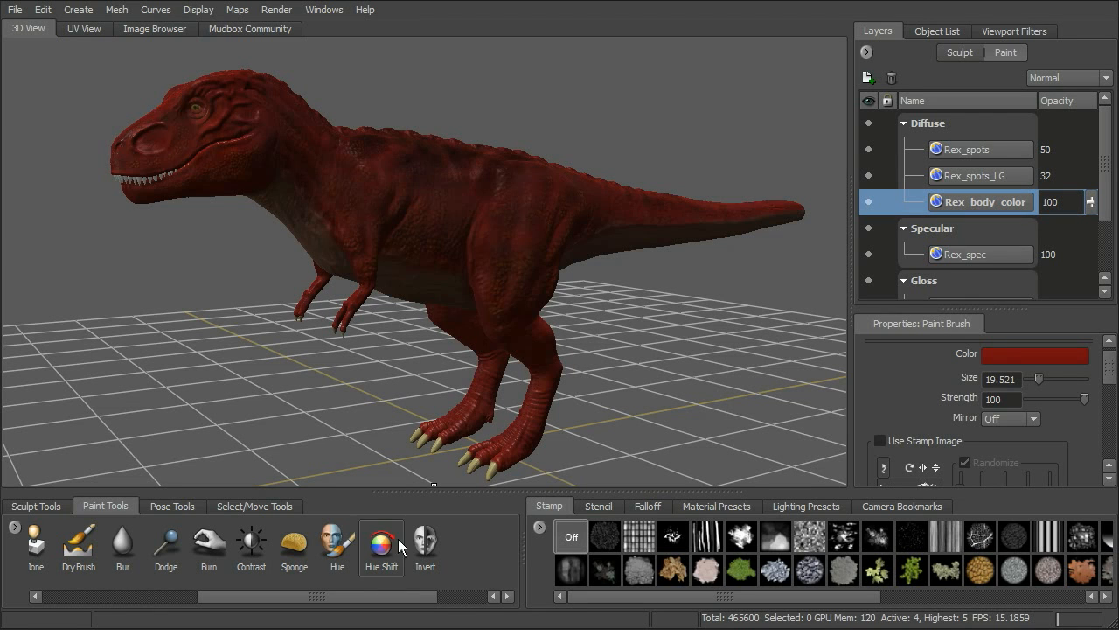
{"action": "left_click_drag", "start_coordinate": [408, 603], "coordinate": [267, 604]}
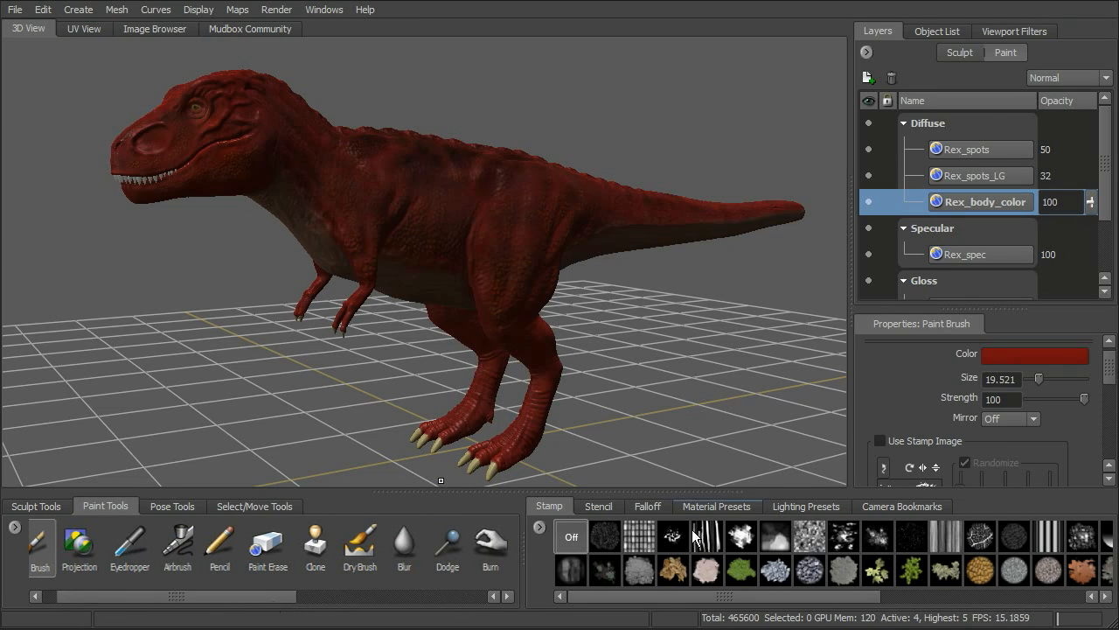
View the Paint Brush colour in the color chooser and close it without picking another colour.
{"action": "left_click", "coordinate": [1007, 356]}
{"action": "left_click_drag", "start_coordinate": [636, 138], "coordinate": [763, 95]}
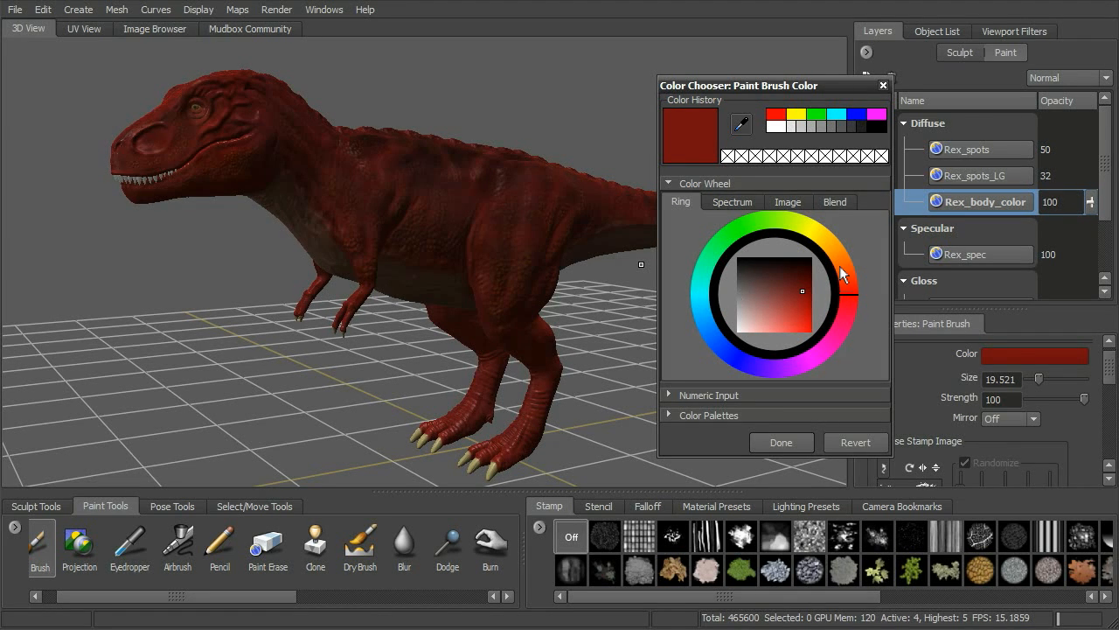
{"action": "left_click", "coordinate": [788, 443]}
Choose the Hue Shift paint tool and set its hue shift amount to 20.
{"action": "left_click_drag", "start_coordinate": [269, 598], "coordinate": [415, 604]}
{"action": "left_click", "coordinate": [371, 544]}
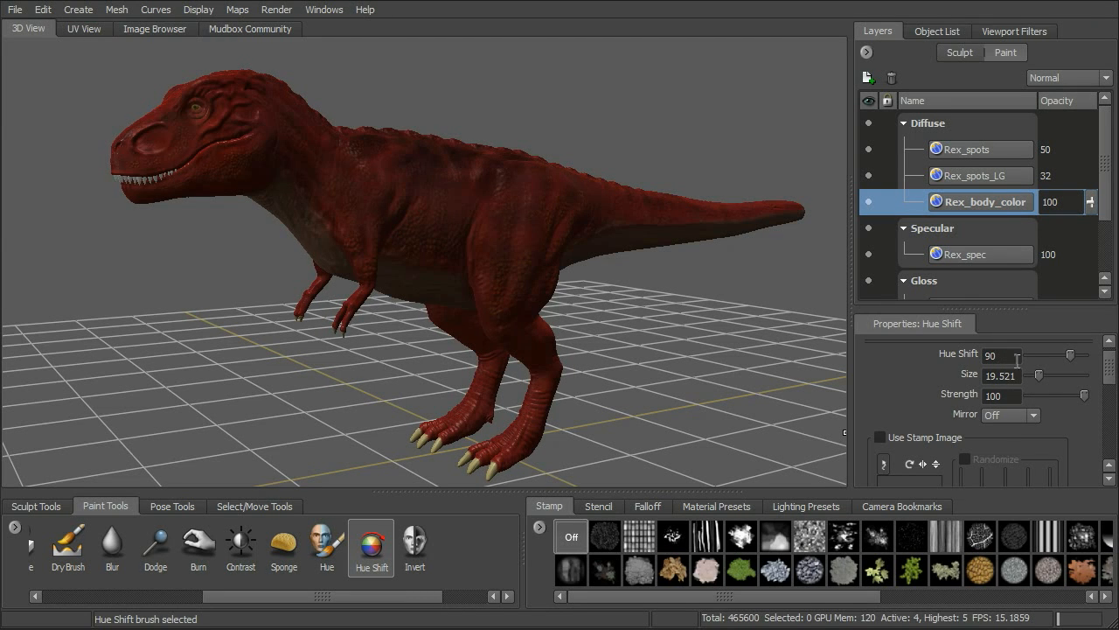
{"action": "left_click_drag", "start_coordinate": [1104, 367], "coordinate": [1104, 358]}
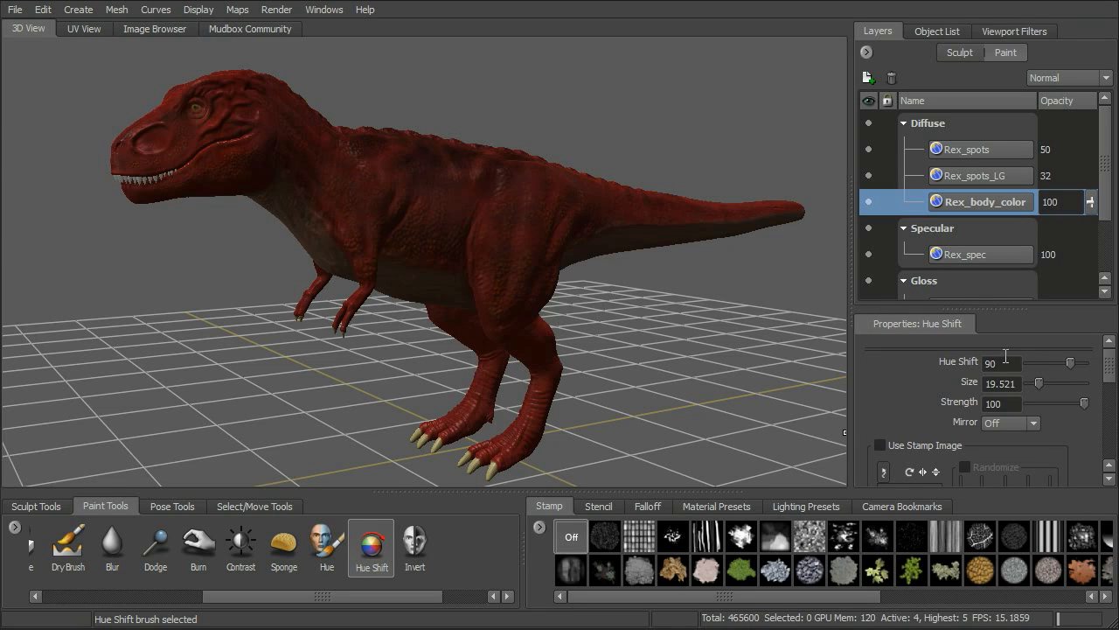
{"action": "double_click", "coordinate": [1002, 365]}
{"action": "type", "text": "90"}
{"action": "key", "text": "Return"}
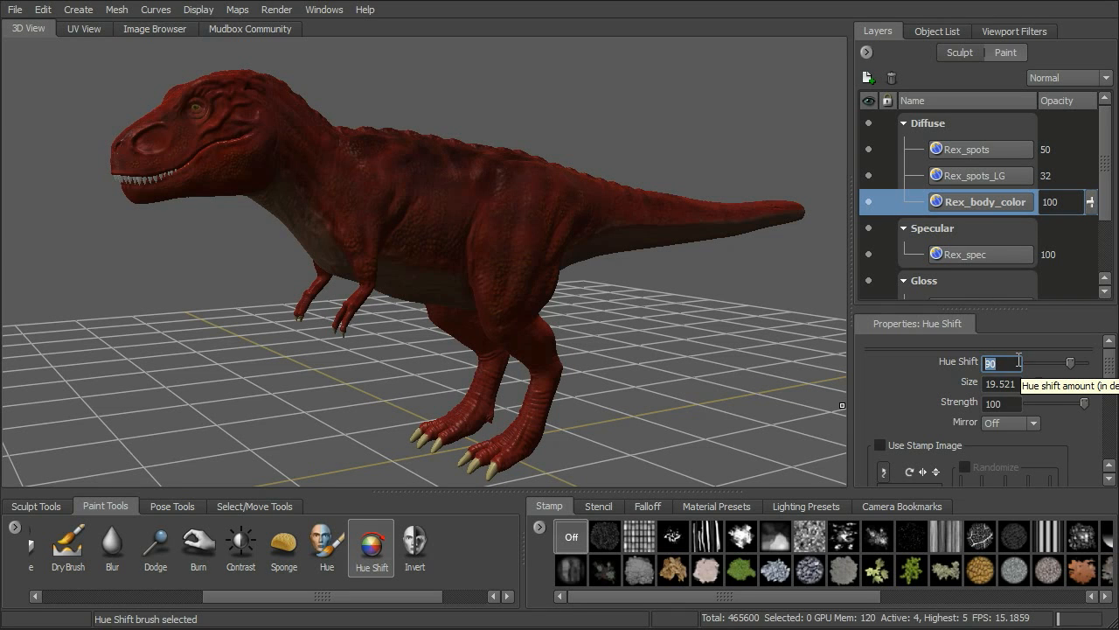
{"action": "type", "text": "2"}
{"action": "key", "text": "Return"}
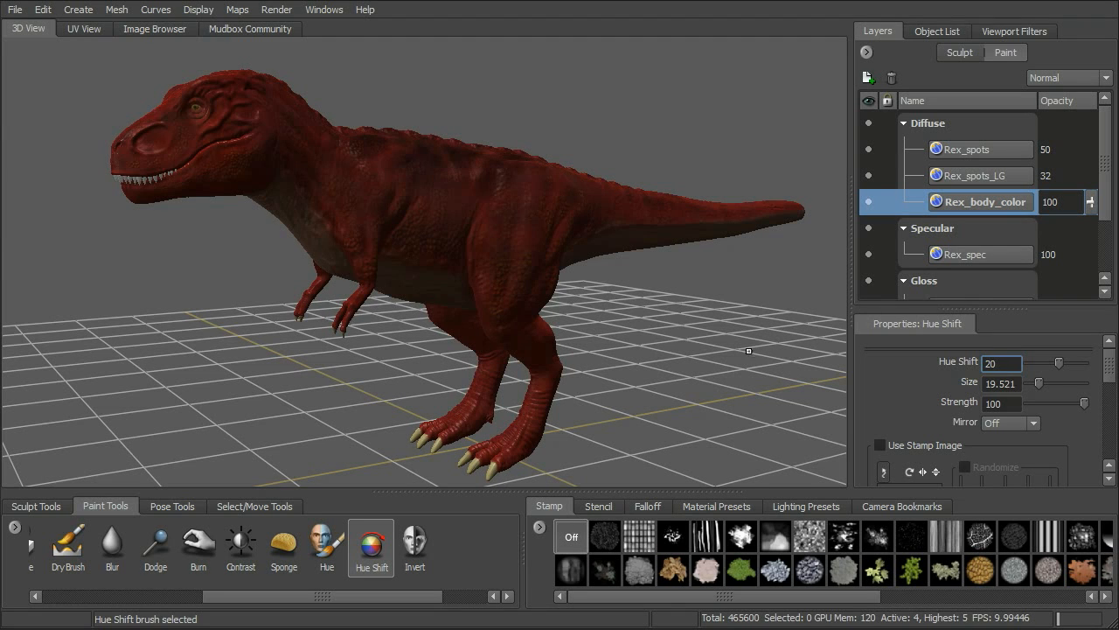
Flatten the T-rex mesh to UV space for painting.
{"action": "mouse_move", "coordinate": [734, 356]}
{"action": "left_mouse_down", "text": "alt"}
{"action": "mouse_move", "coordinate": [428, 363]}
{"action": "mouse_move", "coordinate": [629, 394]}
{"action": "mouse_move", "coordinate": [599, 292]}
{"action": "left_mouse_up", "text": "alt"}
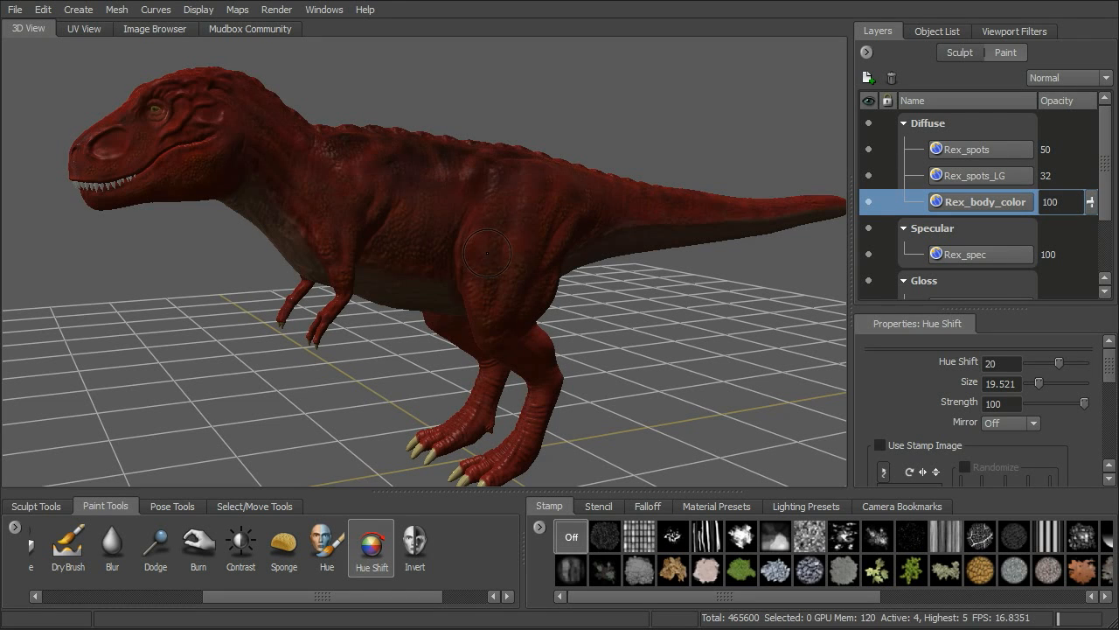
{"action": "right_click_drag", "start_coordinate": [685, 321], "coordinate": [677, 321], "text": "alt"}
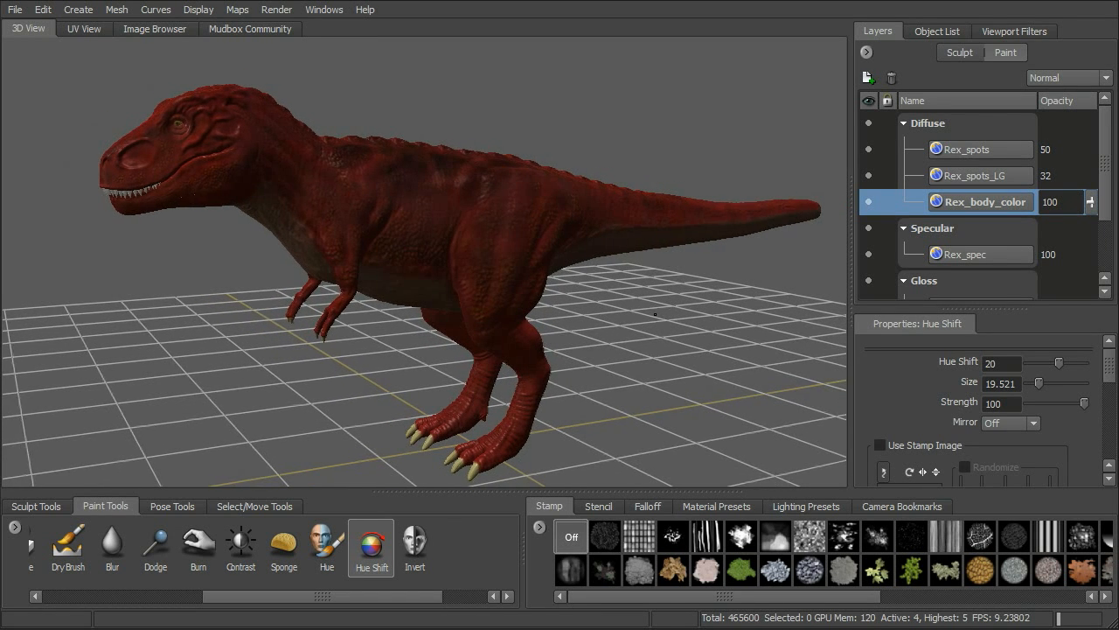
{"action": "middle_click_drag", "start_coordinate": [677, 322], "coordinate": [657, 310], "text": "alt"}
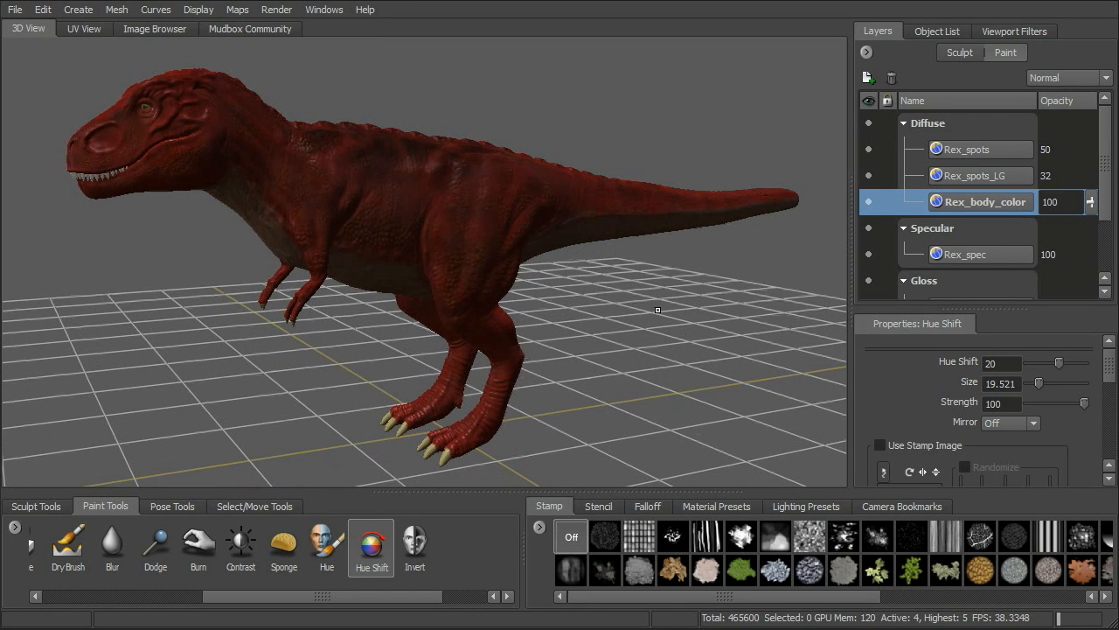
{"action": "left_click", "coordinate": [117, 10]}
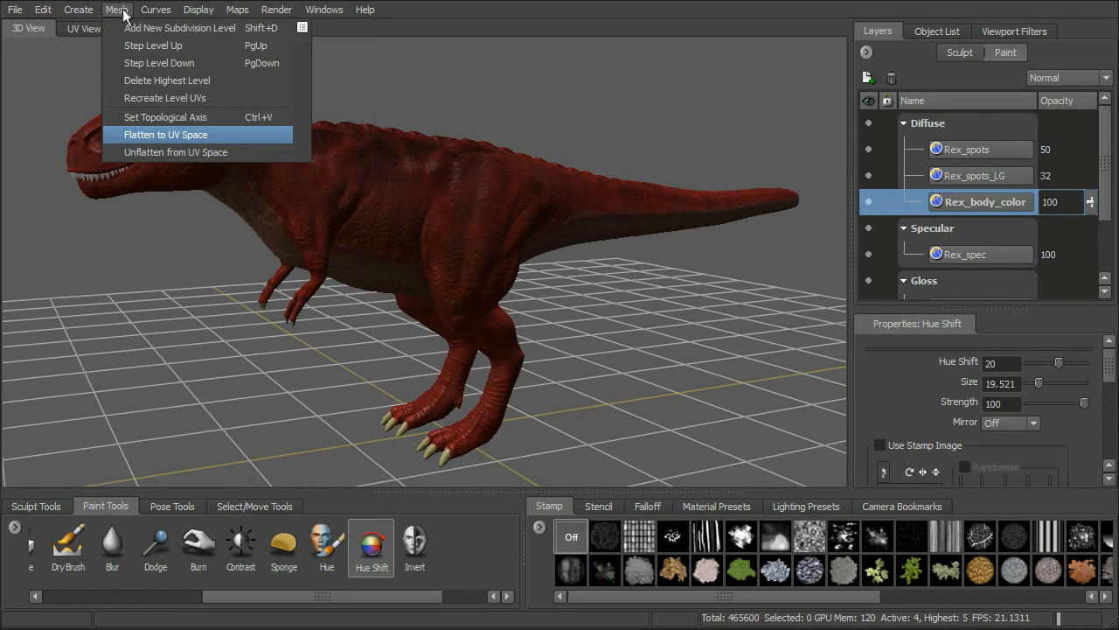
{"action": "left_click", "coordinate": [188, 134]}
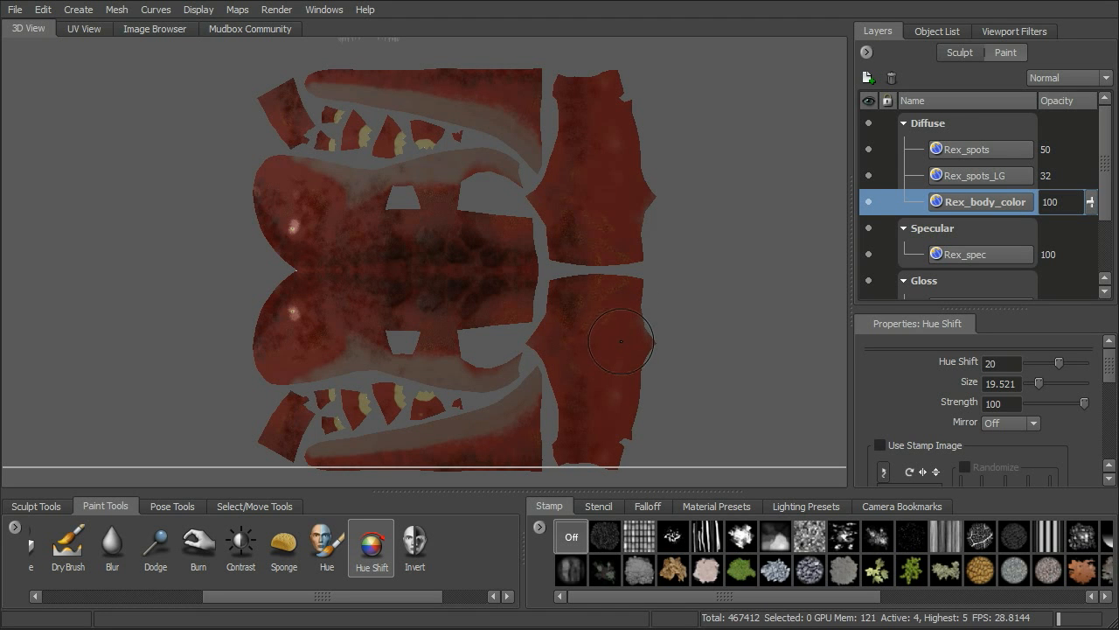
Hue-shift the two tall UV shells beside the body shells from red to orange on the Rex_body_color layer.
{"action": "mouse_move", "coordinate": [644, 347]}
{"action": "left_mouse_down"}
{"action": "mouse_move", "coordinate": [617, 281]}
{"action": "mouse_move", "coordinate": [573, 287]}
{"action": "mouse_move", "coordinate": [550, 331]}
{"action": "mouse_move", "coordinate": [584, 375]}
{"action": "mouse_move", "coordinate": [614, 345]}
{"action": "mouse_move", "coordinate": [620, 452]}
{"action": "left_mouse_up"}
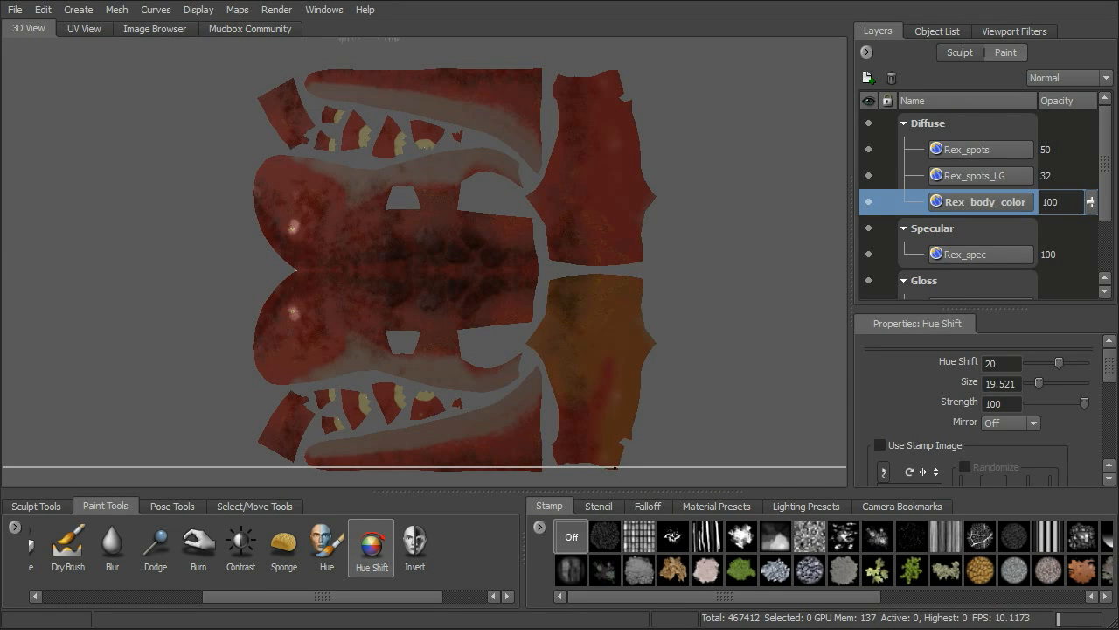
{"action": "left_click_drag", "start_coordinate": [564, 427], "coordinate": [618, 397]}
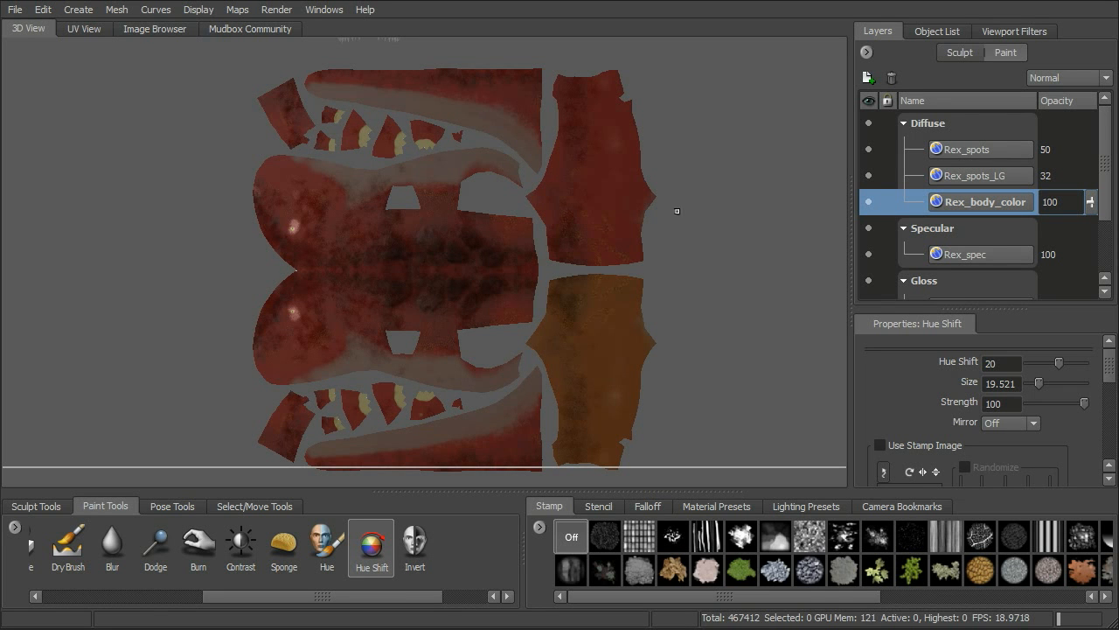
{"action": "mouse_move", "coordinate": [639, 250]}
{"action": "left_mouse_down"}
{"action": "mouse_move", "coordinate": [617, 97]}
{"action": "mouse_move", "coordinate": [580, 83]}
{"action": "mouse_move", "coordinate": [607, 171]}
{"action": "mouse_move", "coordinate": [579, 188]}
{"action": "mouse_move", "coordinate": [559, 175]}
{"action": "left_mouse_up"}
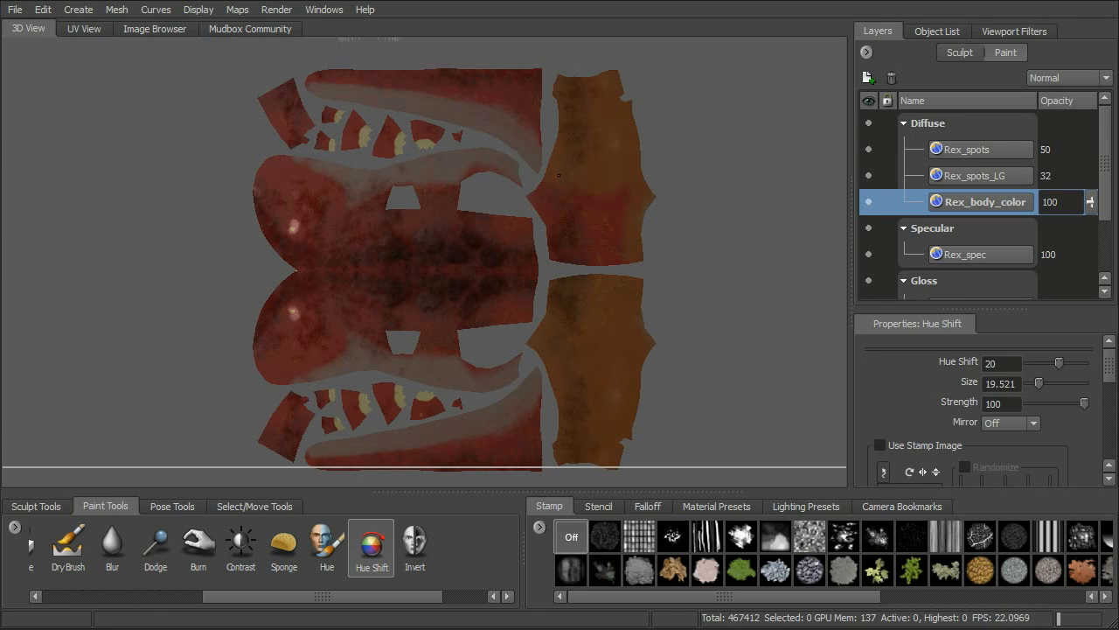
{"action": "mouse_move", "coordinate": [577, 249]}
{"action": "left_mouse_down"}
{"action": "mouse_move", "coordinate": [612, 231]}
{"action": "mouse_move", "coordinate": [621, 188]}
{"action": "left_mouse_up"}
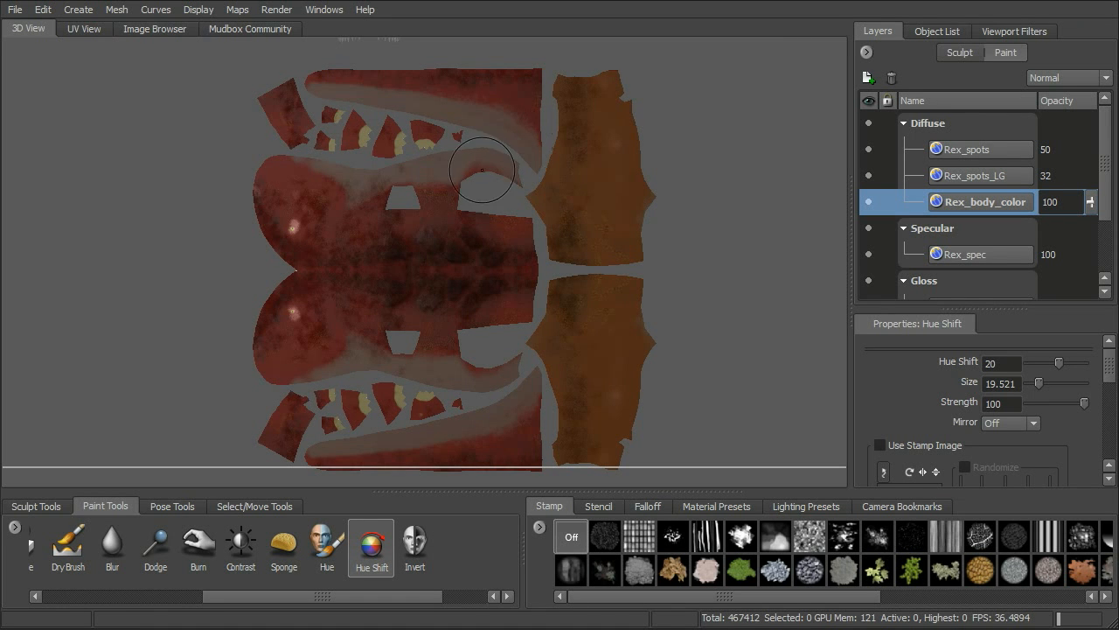
Reduce the brush size to about 13.95 and hue-shift the upper row of UV shells and the large mirrored body shells.
{"action": "key", "text": "b"}
{"action": "left_click_drag", "start_coordinate": [500, 160], "coordinate": [501, 164]}
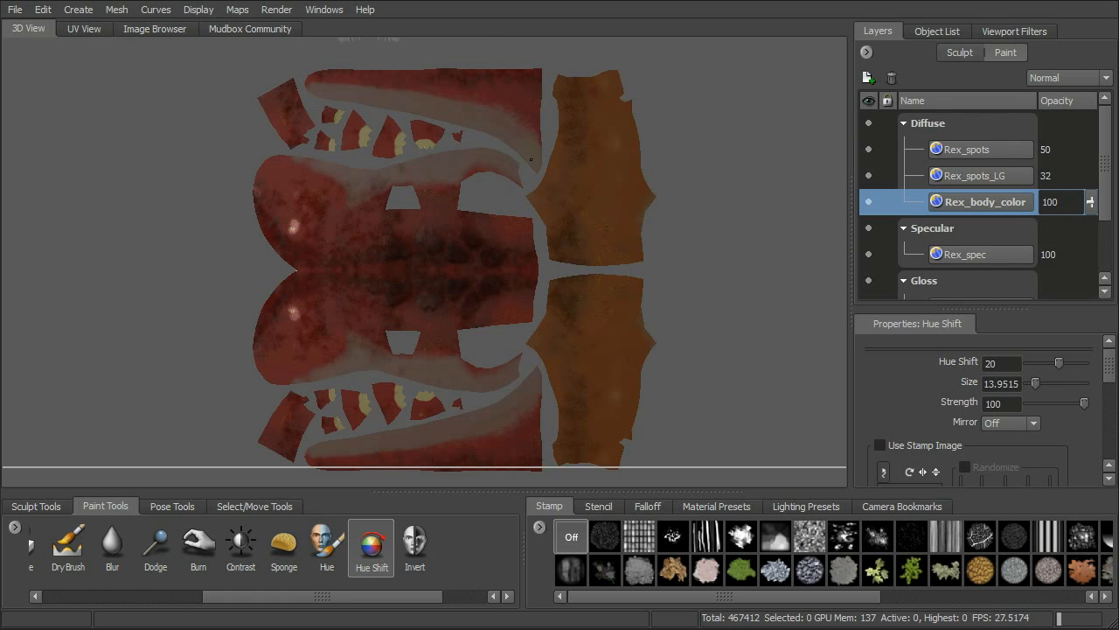
{"action": "mouse_move", "coordinate": [534, 118]}
{"action": "left_mouse_down"}
{"action": "mouse_move", "coordinate": [535, 76]}
{"action": "mouse_move", "coordinate": [321, 78]}
{"action": "mouse_move", "coordinate": [520, 108]}
{"action": "left_mouse_up"}
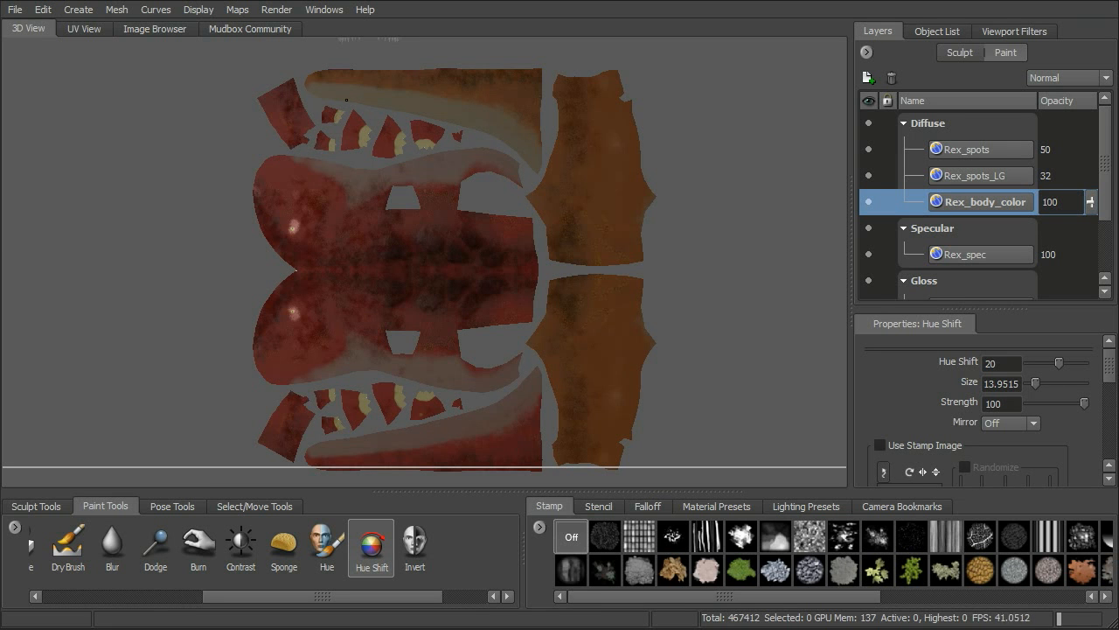
{"action": "mouse_move", "coordinate": [288, 116]}
{"action": "left_mouse_down"}
{"action": "mouse_move", "coordinate": [392, 147]}
{"action": "mouse_move", "coordinate": [434, 141]}
{"action": "left_mouse_up"}
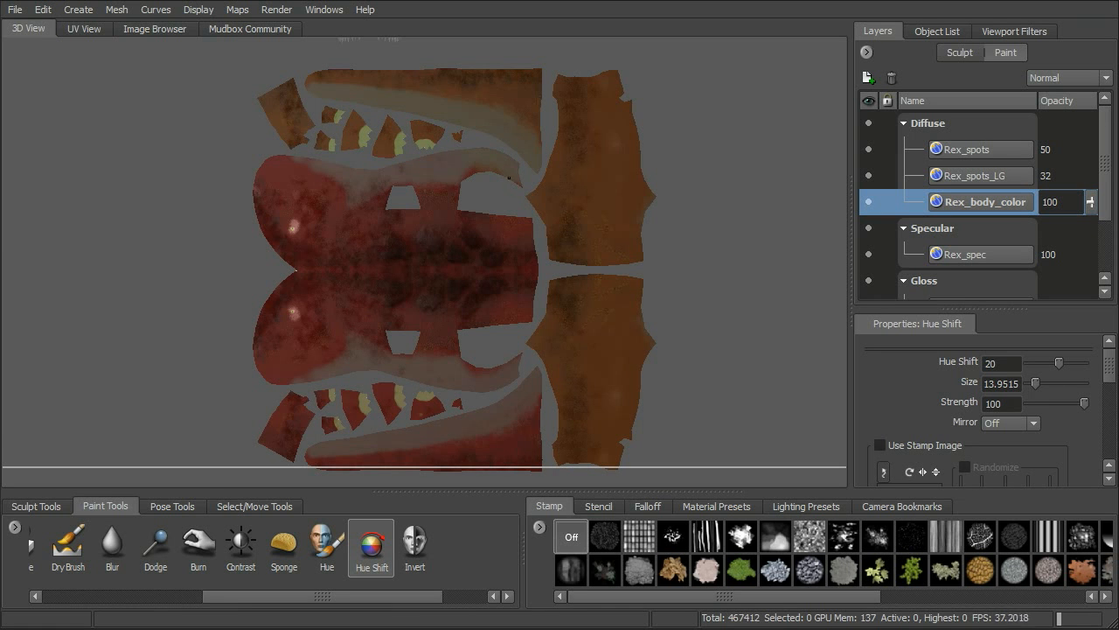
{"action": "mouse_move", "coordinate": [476, 171]}
{"action": "left_mouse_down"}
{"action": "mouse_move", "coordinate": [439, 188]}
{"action": "mouse_move", "coordinate": [278, 166]}
{"action": "mouse_move", "coordinate": [266, 214]}
{"action": "mouse_move", "coordinate": [297, 258]}
{"action": "mouse_move", "coordinate": [306, 187]}
{"action": "mouse_move", "coordinate": [343, 210]}
{"action": "mouse_move", "coordinate": [383, 208]}
{"action": "mouse_move", "coordinate": [330, 220]}
{"action": "mouse_move", "coordinate": [359, 239]}
{"action": "mouse_move", "coordinate": [409, 225]}
{"action": "mouse_move", "coordinate": [528, 232]}
{"action": "mouse_move", "coordinate": [525, 290]}
{"action": "mouse_move", "coordinate": [500, 313]}
{"action": "mouse_move", "coordinate": [509, 278]}
{"action": "left_mouse_up"}
{"action": "mouse_move", "coordinate": [370, 273]}
{"action": "left_mouse_down"}
{"action": "mouse_move", "coordinate": [282, 279]}
{"action": "mouse_move", "coordinate": [279, 367]}
{"action": "mouse_move", "coordinate": [313, 364]}
{"action": "mouse_move", "coordinate": [296, 338]}
{"action": "mouse_move", "coordinate": [313, 318]}
{"action": "mouse_move", "coordinate": [389, 313]}
{"action": "mouse_move", "coordinate": [322, 355]}
{"action": "left_mouse_up"}
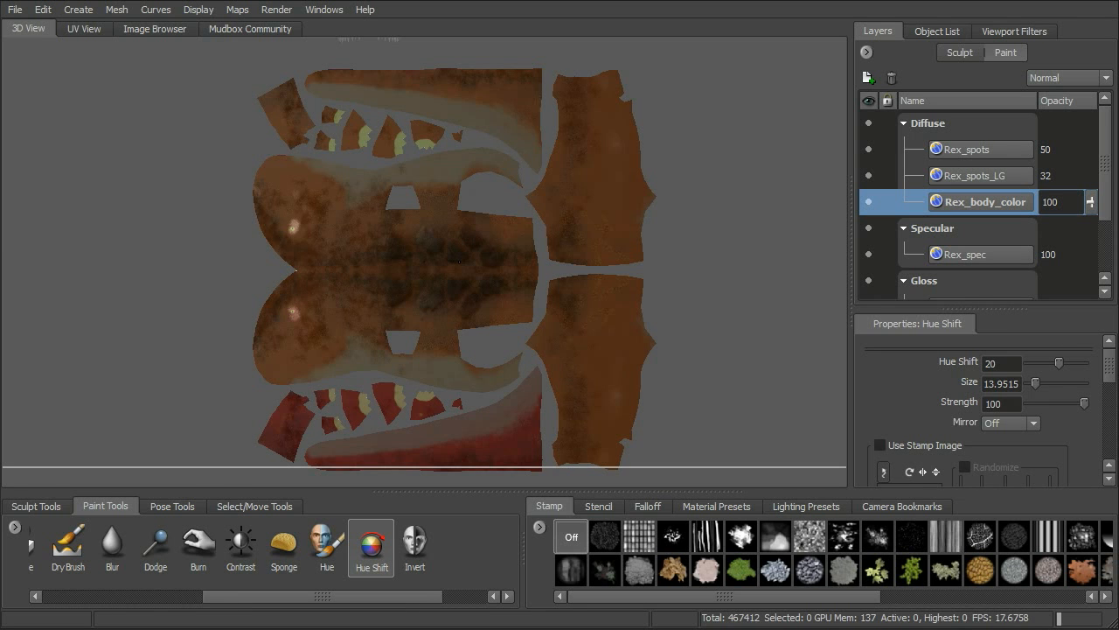
Hue-shift the remaining red UV shells along the lower edge of the layout, undoing the first stroke and repainting.
{"action": "middle_click_drag", "start_coordinate": [524, 470], "coordinate": [537, 425], "text": "alt"}
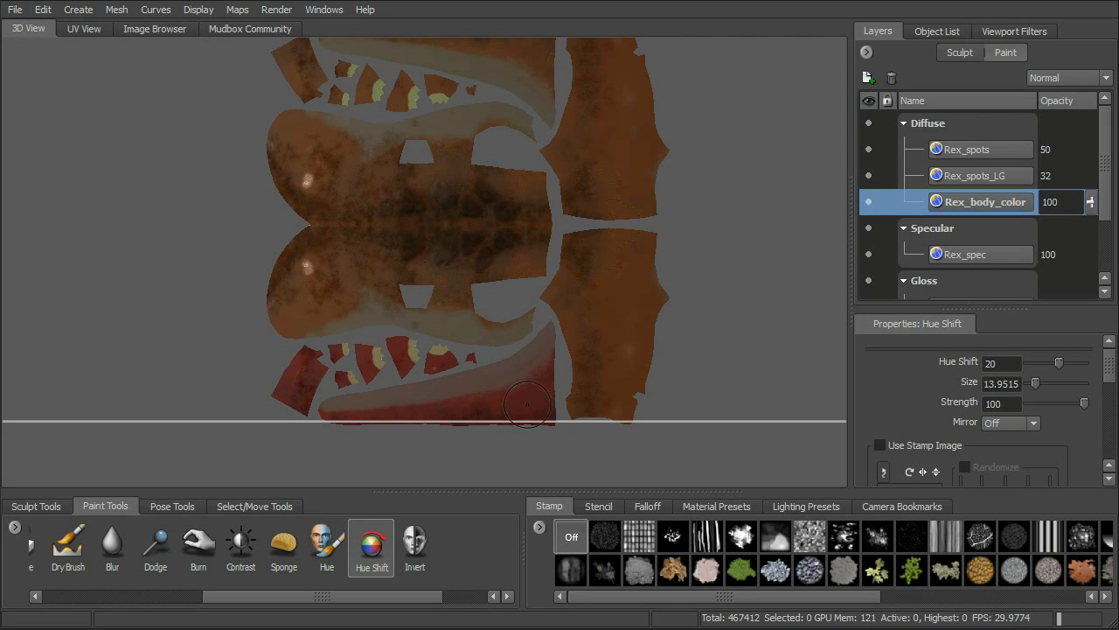
{"action": "left_click", "coordinate": [529, 404]}
{"action": "key", "text": "ctrl+z"}
{"action": "left_click_drag", "start_coordinate": [535, 411], "coordinate": [543, 419]}
{"action": "left_click_drag", "start_coordinate": [448, 359], "coordinate": [441, 357]}
{"action": "mouse_move", "coordinate": [480, 393]}
{"action": "left_mouse_down"}
{"action": "mouse_move", "coordinate": [517, 416]}
{"action": "mouse_move", "coordinate": [327, 416]}
{"action": "left_mouse_up"}
{"action": "mouse_move", "coordinate": [398, 382]}
{"action": "left_mouse_down"}
{"action": "mouse_move", "coordinate": [398, 352]}
{"action": "mouse_move", "coordinate": [344, 376]}
{"action": "mouse_move", "coordinate": [325, 359]}
{"action": "mouse_move", "coordinate": [287, 407]}
{"action": "left_mouse_up"}
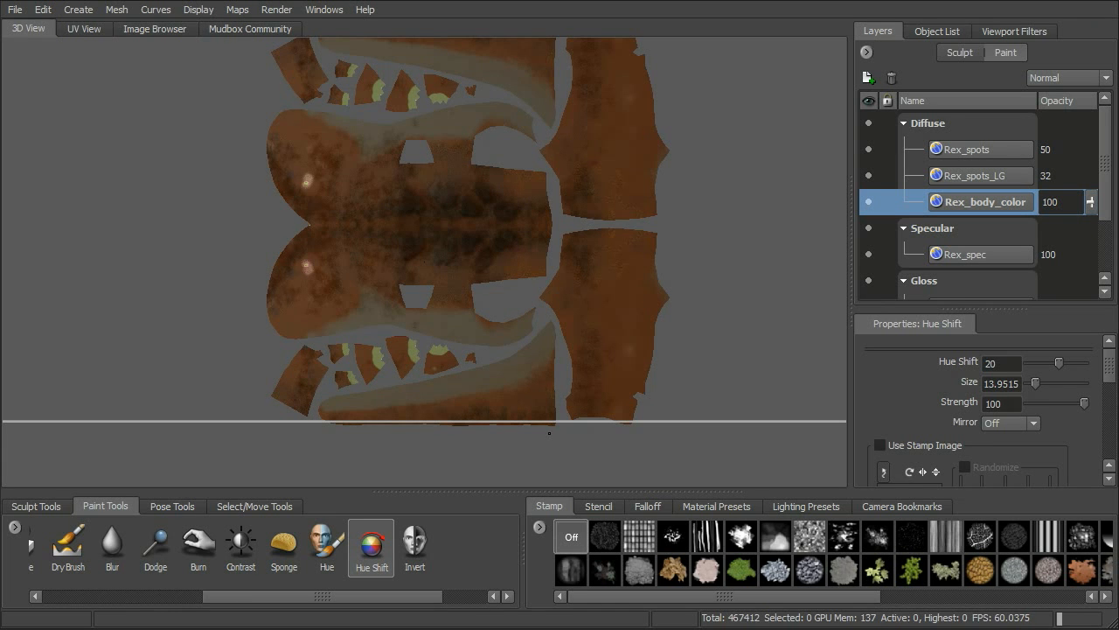
Unflatten the mesh from UV space back into the 3D T-rex.
{"action": "left_click", "coordinate": [118, 10]}
{"action": "left_click", "coordinate": [171, 153]}
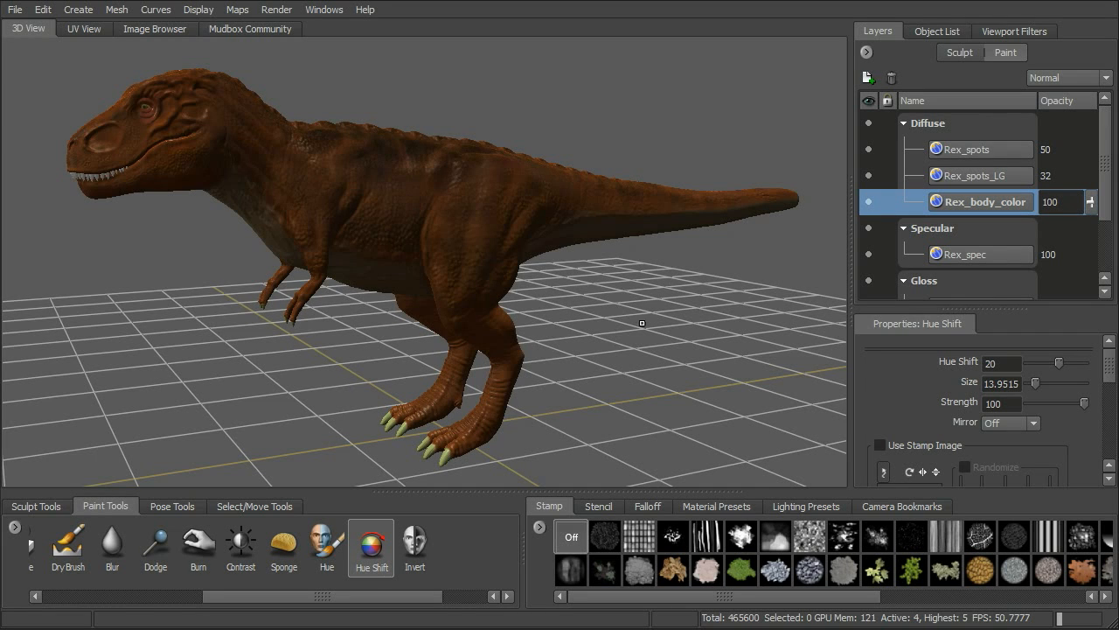
{"action": "middle_click_drag", "start_coordinate": [614, 306], "coordinate": [700, 336], "text": "alt"}
{"action": "right_click_drag", "start_coordinate": [699, 337], "coordinate": [712, 372], "text": "alt"}
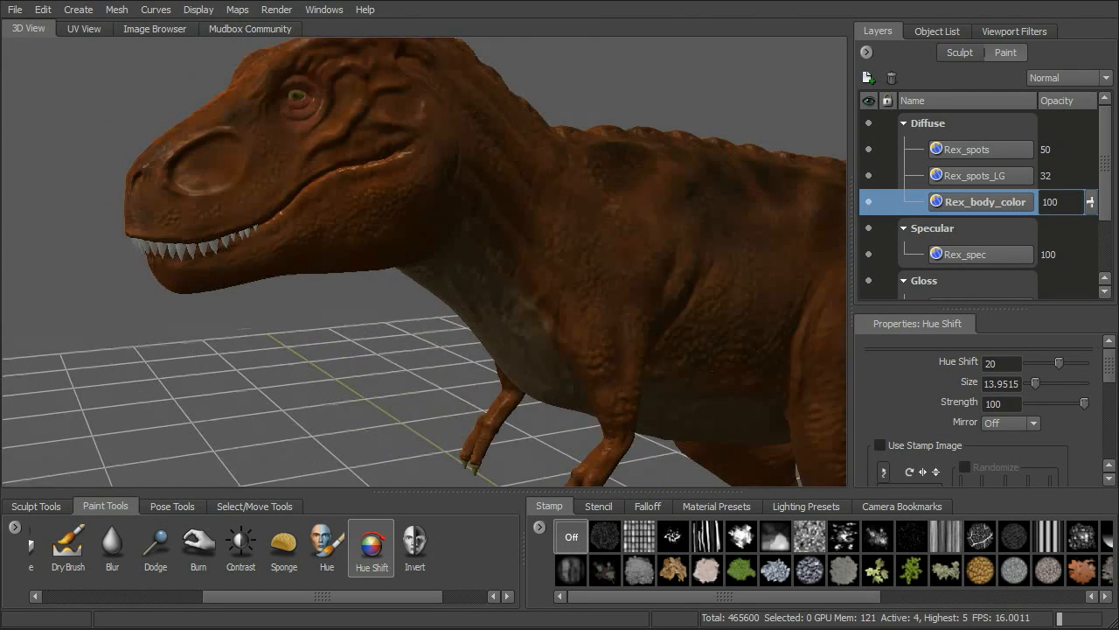
{"action": "left_click_drag", "start_coordinate": [712, 371], "coordinate": [673, 343], "text": "alt"}
Reduce the Hue Shift brush size to about 3.69 and recolour the leftover red skin around the T-rex's eye.
{"action": "middle_click_drag", "start_coordinate": [560, 253], "coordinate": [604, 302], "text": "alt"}
{"action": "right_click_drag", "start_coordinate": [568, 289], "coordinate": [612, 315], "text": "alt"}
{"action": "left_click_drag", "start_coordinate": [613, 315], "coordinate": [626, 323], "text": "alt"}
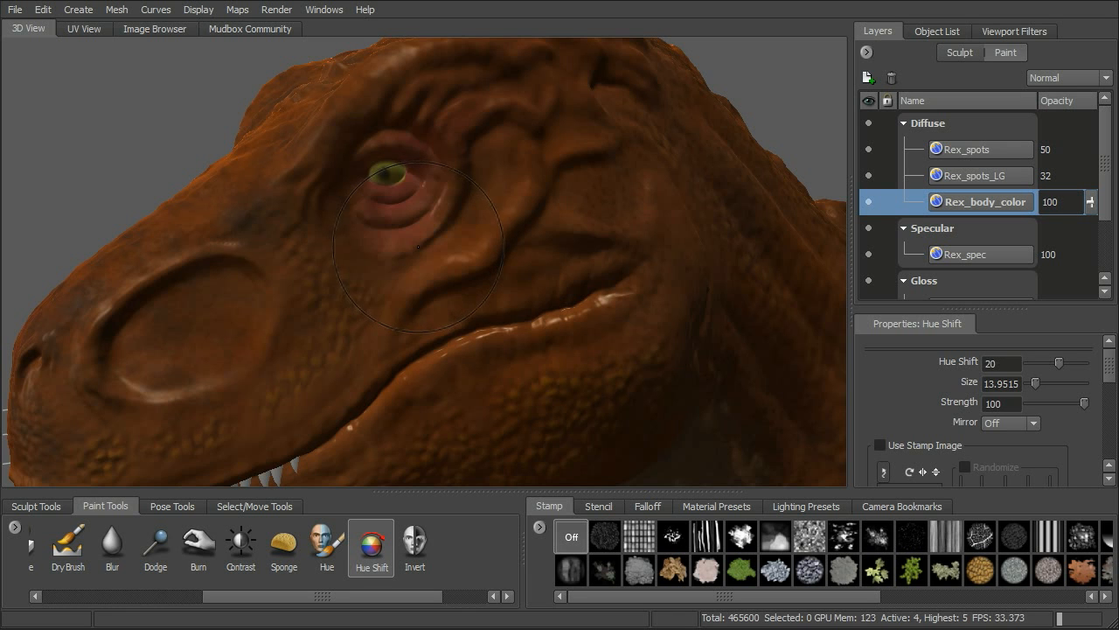
{"action": "key", "text": "b"}
{"action": "mouse_move", "coordinate": [407, 218]}
{"action": "left_mouse_down"}
{"action": "mouse_move", "coordinate": [388, 218]}
{"action": "mouse_move", "coordinate": [411, 196]}
{"action": "mouse_move", "coordinate": [379, 198]}
{"action": "mouse_move", "coordinate": [416, 186]}
{"action": "mouse_move", "coordinate": [383, 205]}
{"action": "mouse_move", "coordinate": [430, 208]}
{"action": "left_mouse_up"}
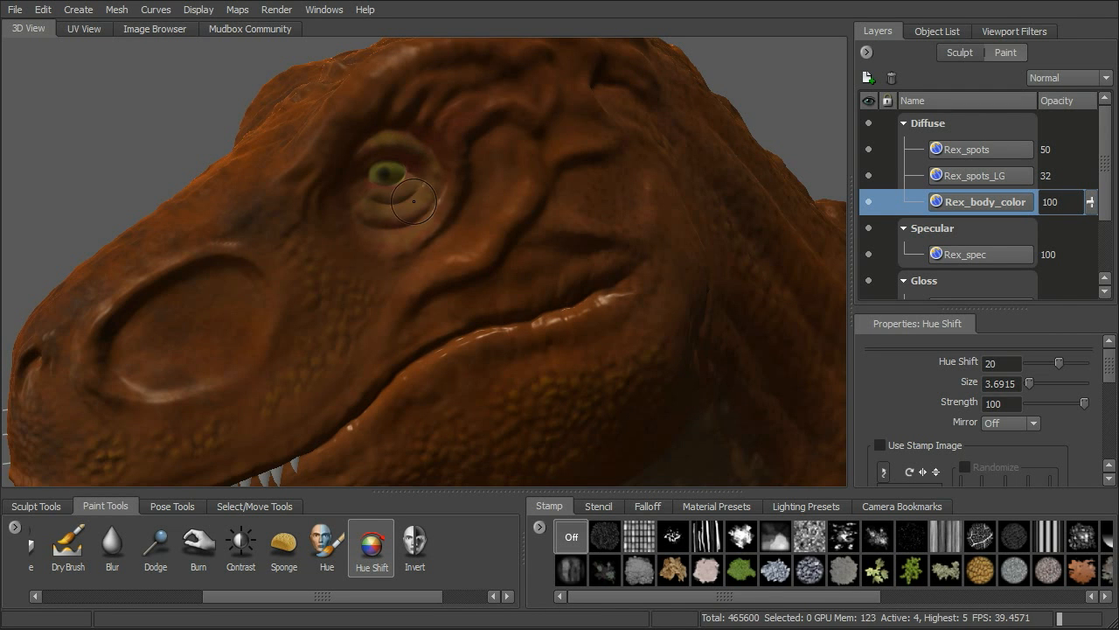
{"action": "right_click_drag", "start_coordinate": [805, 189], "coordinate": [395, 140], "text": "alt"}
Switch to the Burn tool with X mirroring, brush size about 22.64 and strength 26.2.
{"action": "left_click_drag", "start_coordinate": [528, 194], "coordinate": [598, 151], "text": "alt"}
{"action": "middle_click_drag", "start_coordinate": [598, 151], "coordinate": [554, 134], "text": "alt"}
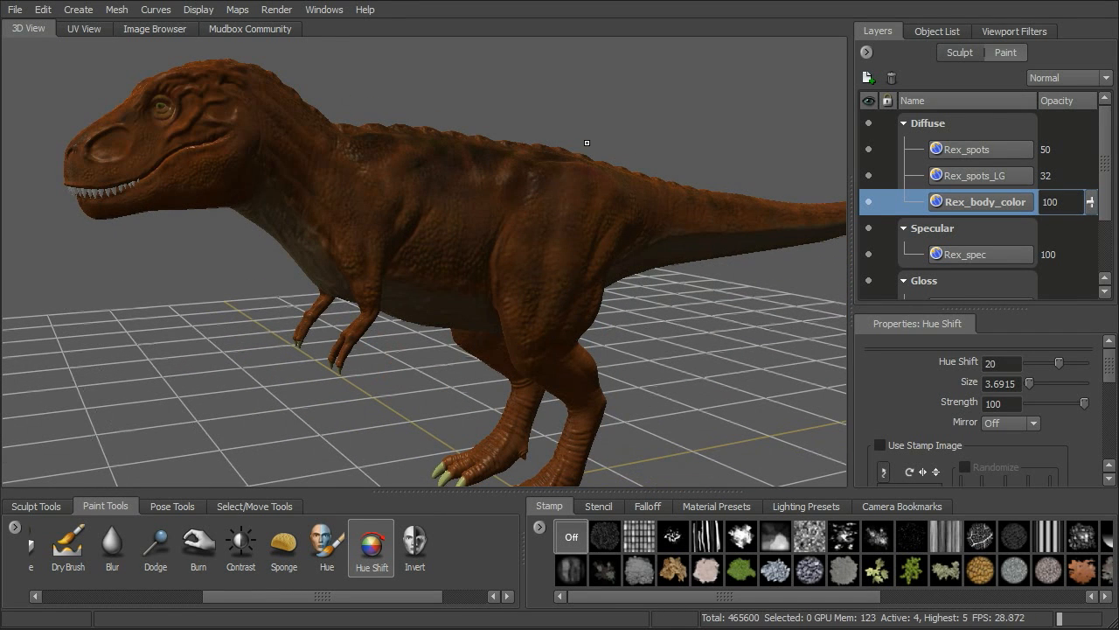
{"action": "scroll", "coordinate": [267, 569], "scroll_direction": "up", "scroll_amount": 2}
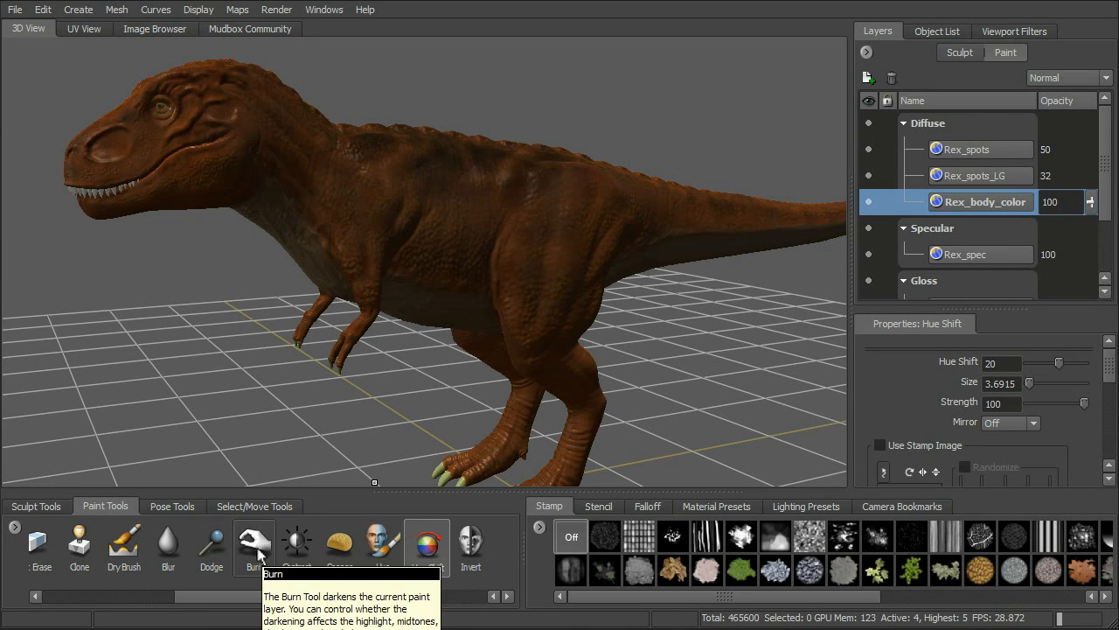
{"action": "left_click", "coordinate": [255, 553]}
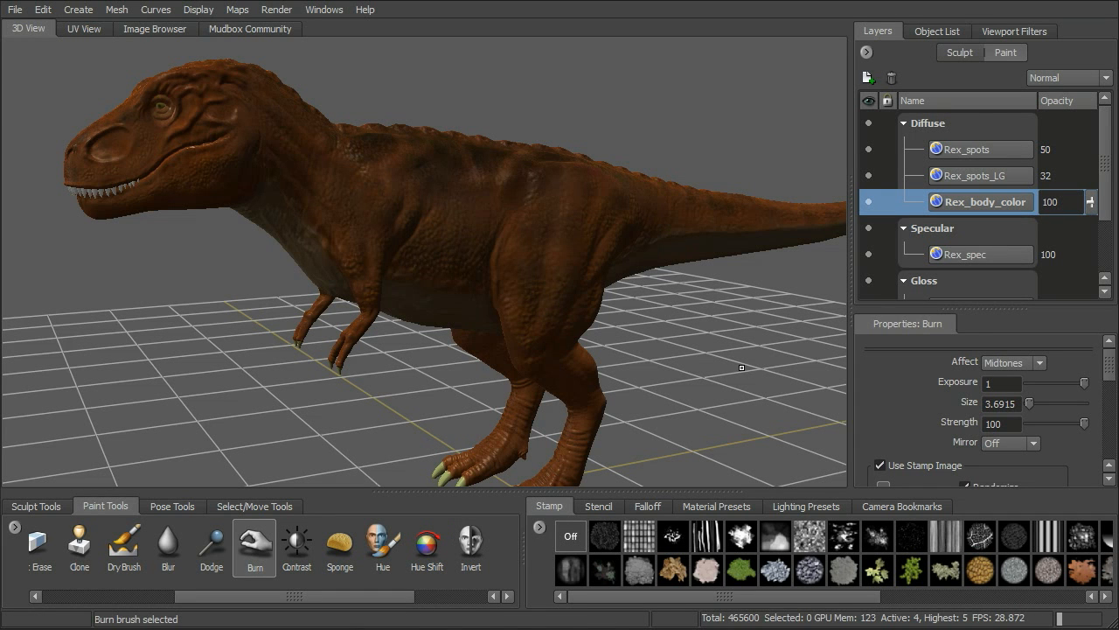
{"action": "middle_click_drag", "start_coordinate": [729, 346], "coordinate": [691, 327], "text": "alt"}
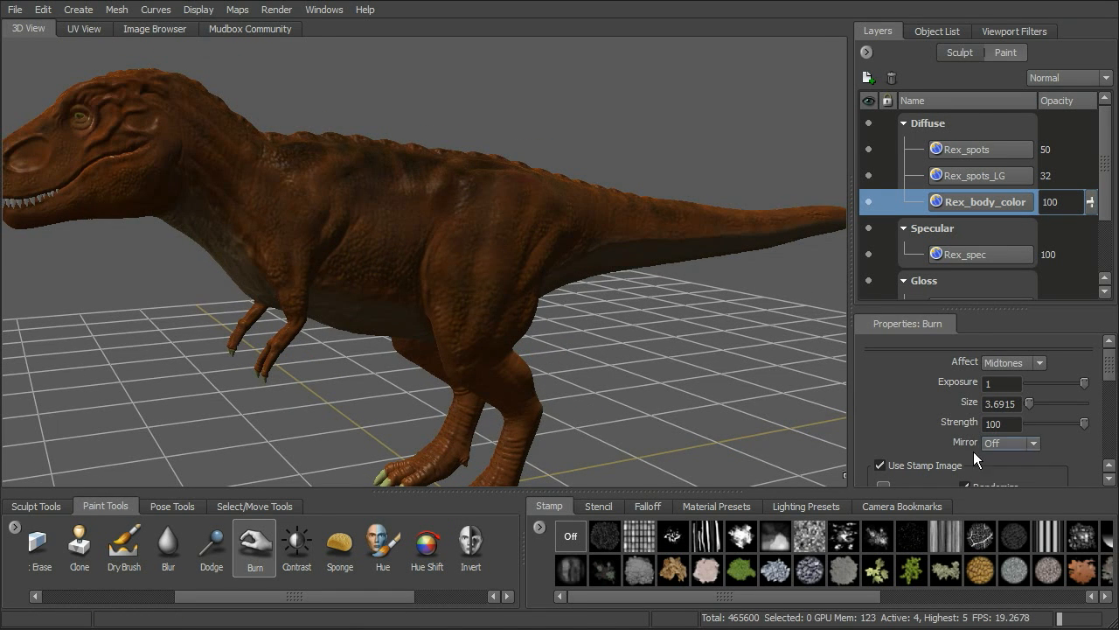
{"action": "mouse_move", "coordinate": [1112, 381]}
{"action": "left_mouse_down"}
{"action": "mouse_move", "coordinate": [1115, 395]}
{"action": "mouse_move", "coordinate": [1104, 358]}
{"action": "left_mouse_up"}
{"action": "left_click_drag", "start_coordinate": [642, 350], "coordinate": [740, 393], "text": "alt"}
{"action": "left_click", "coordinate": [1008, 447]}
{"action": "left_click", "coordinate": [1012, 469]}
{"action": "left_click_drag", "start_coordinate": [690, 310], "coordinate": [691, 317], "text": "alt"}
{"action": "left_click_drag", "start_coordinate": [1085, 423], "coordinate": [1041, 425]}
Burn darker patches into the T-rex's body skin along the flank, back, hip and tail base.
{"action": "mouse_move", "coordinate": [569, 308]}
{"action": "left_mouse_down", "text": "alt"}
{"action": "mouse_move", "coordinate": [575, 320]}
{"action": "mouse_move", "coordinate": [544, 295]}
{"action": "mouse_move", "coordinate": [560, 295]}
{"action": "mouse_move", "coordinate": [509, 305]}
{"action": "mouse_move", "coordinate": [546, 280]}
{"action": "mouse_move", "coordinate": [527, 281]}
{"action": "left_mouse_up", "text": "alt"}
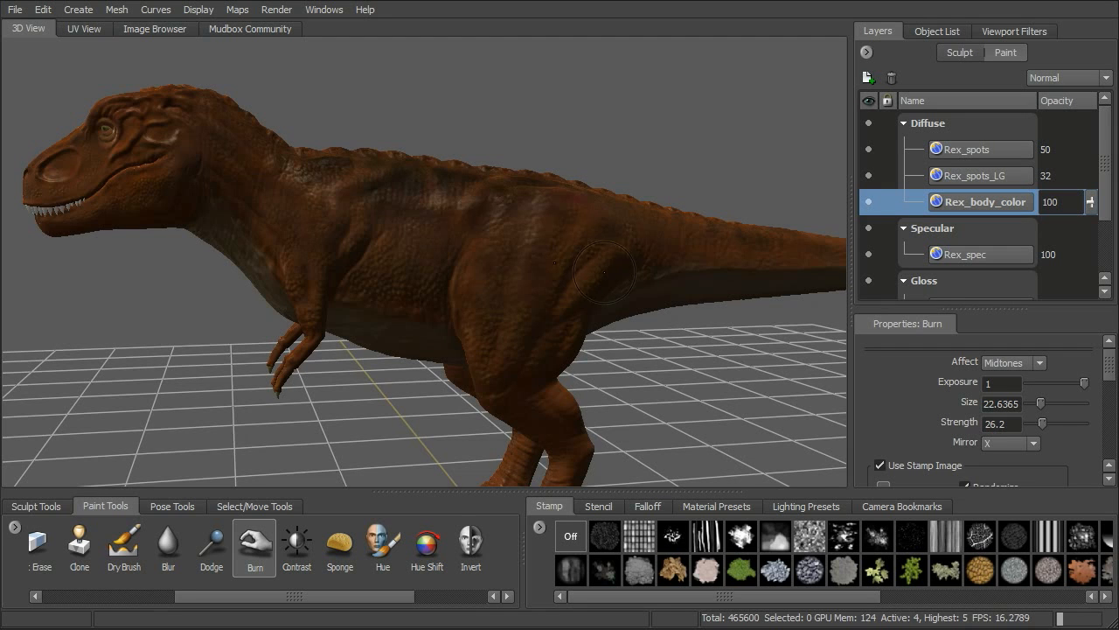
{"action": "left_click_drag", "start_coordinate": [681, 283], "coordinate": [504, 233], "text": "alt"}
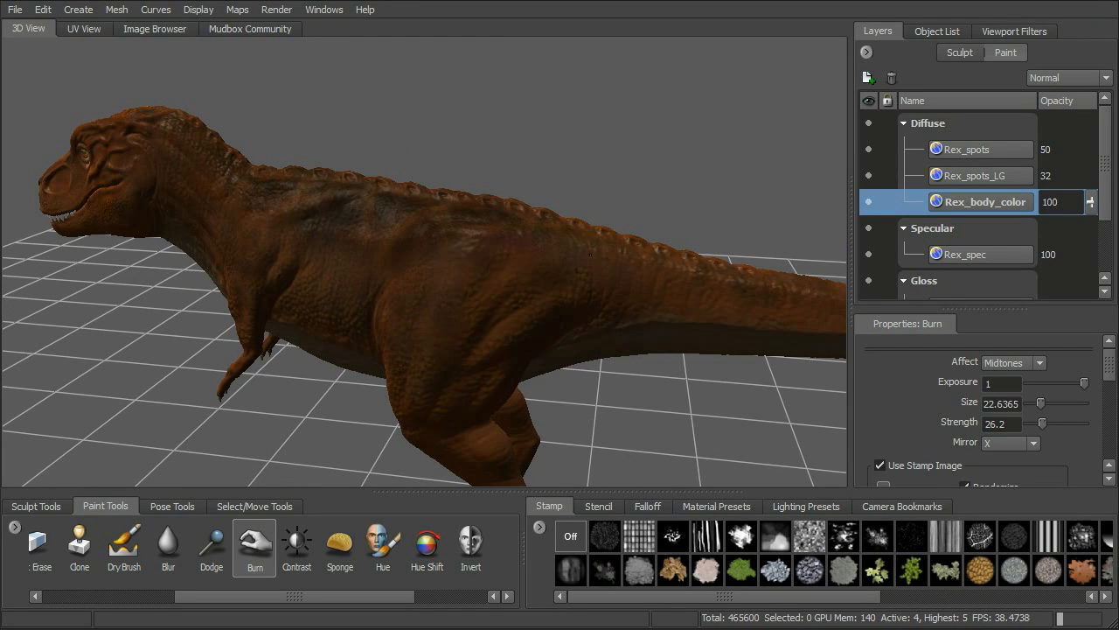
{"action": "left_click_drag", "start_coordinate": [670, 248], "coordinate": [648, 210], "text": "alt"}
{"action": "right_click_drag", "start_coordinate": [647, 210], "coordinate": [678, 218], "text": "alt"}
{"action": "left_click_drag", "start_coordinate": [665, 219], "coordinate": [534, 301], "text": "alt"}
{"action": "middle_click_drag", "start_coordinate": [533, 301], "coordinate": [554, 210], "text": "alt"}
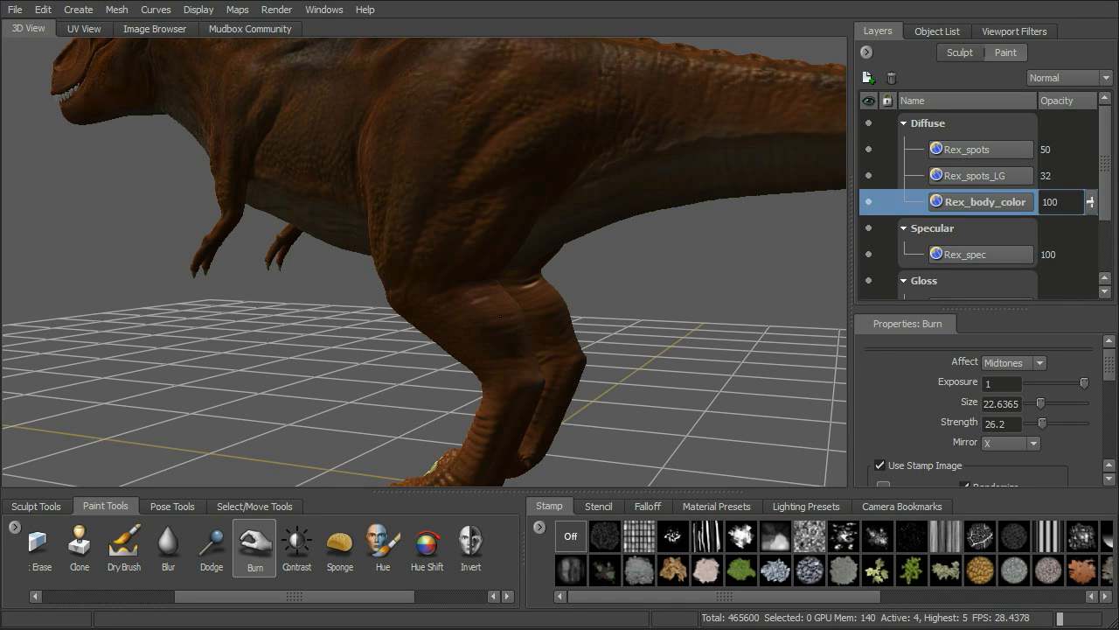
{"action": "middle_click_drag", "start_coordinate": [643, 63], "coordinate": [575, 170], "text": "alt"}
{"action": "left_click_drag", "start_coordinate": [575, 169], "coordinate": [557, 185], "text": "alt"}
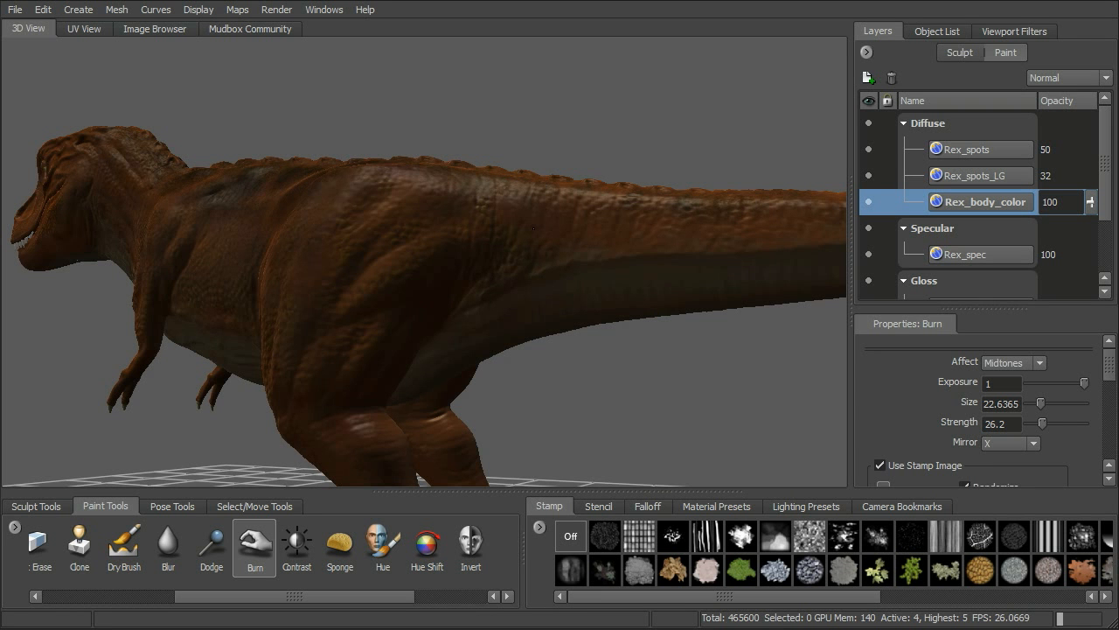
{"action": "mouse_move", "coordinate": [624, 114]}
{"action": "left_mouse_down", "text": "alt"}
{"action": "mouse_move", "coordinate": [692, 155]}
{"action": "mouse_move", "coordinate": [744, 140]}
{"action": "mouse_move", "coordinate": [682, 164]}
{"action": "mouse_move", "coordinate": [703, 161]}
{"action": "mouse_move", "coordinate": [730, 120]}
{"action": "left_mouse_up", "text": "alt"}
{"action": "middle_click_drag", "start_coordinate": [325, 229], "coordinate": [317, 306], "text": "alt"}
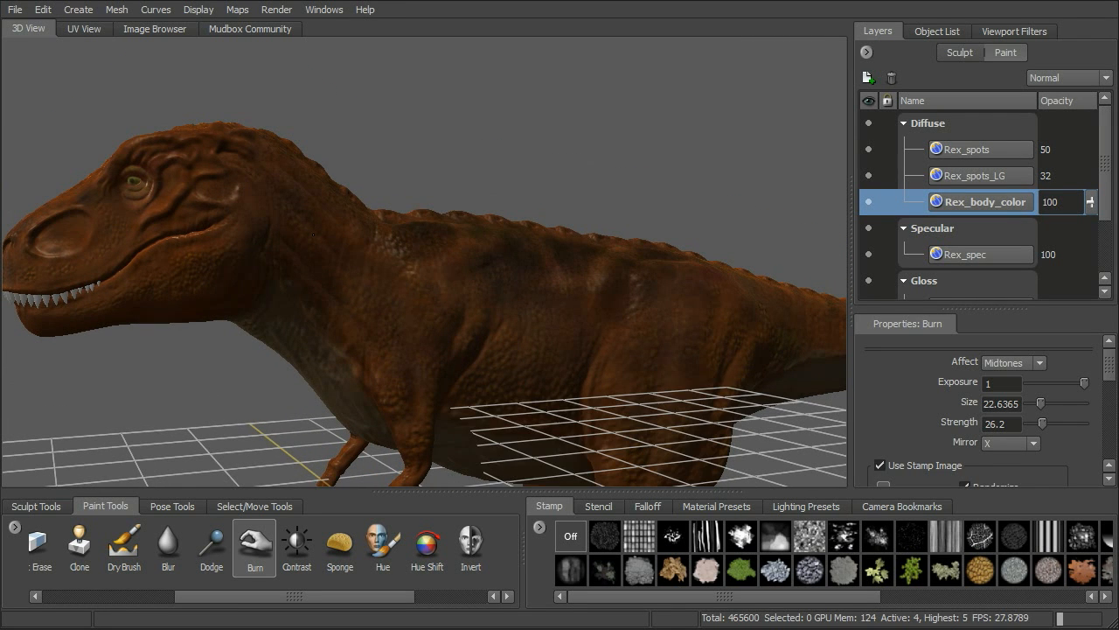
{"action": "right_click_drag", "start_coordinate": [372, 298], "coordinate": [339, 302], "text": "alt"}
Switch to the Dodge tool, set its strength to 36.9 and give it the speckled splatter stamp.
{"action": "left_click", "coordinate": [213, 549]}
{"action": "left_click_drag", "start_coordinate": [594, 377], "coordinate": [582, 376], "text": "alt"}
{"action": "middle_click_drag", "start_coordinate": [582, 376], "coordinate": [530, 324], "text": "alt"}
{"action": "right_click_drag", "start_coordinate": [529, 324], "coordinate": [514, 327], "text": "alt"}
{"action": "left_click_drag", "start_coordinate": [1084, 423], "coordinate": [1068, 422]}
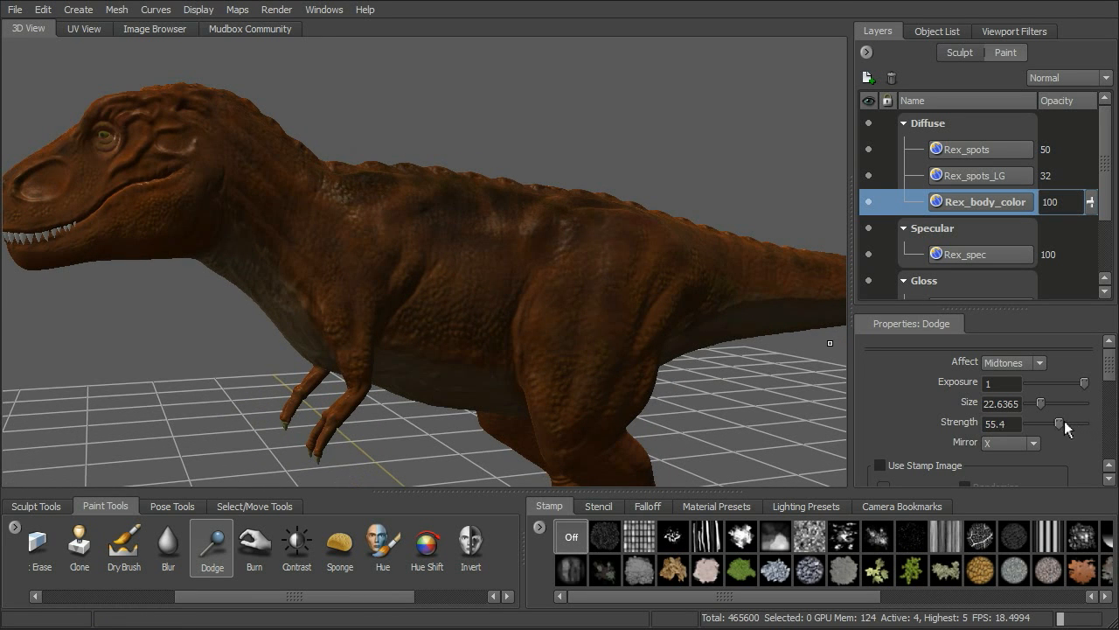
{"action": "left_click_drag", "start_coordinate": [546, 315], "coordinate": [560, 316], "text": "alt"}
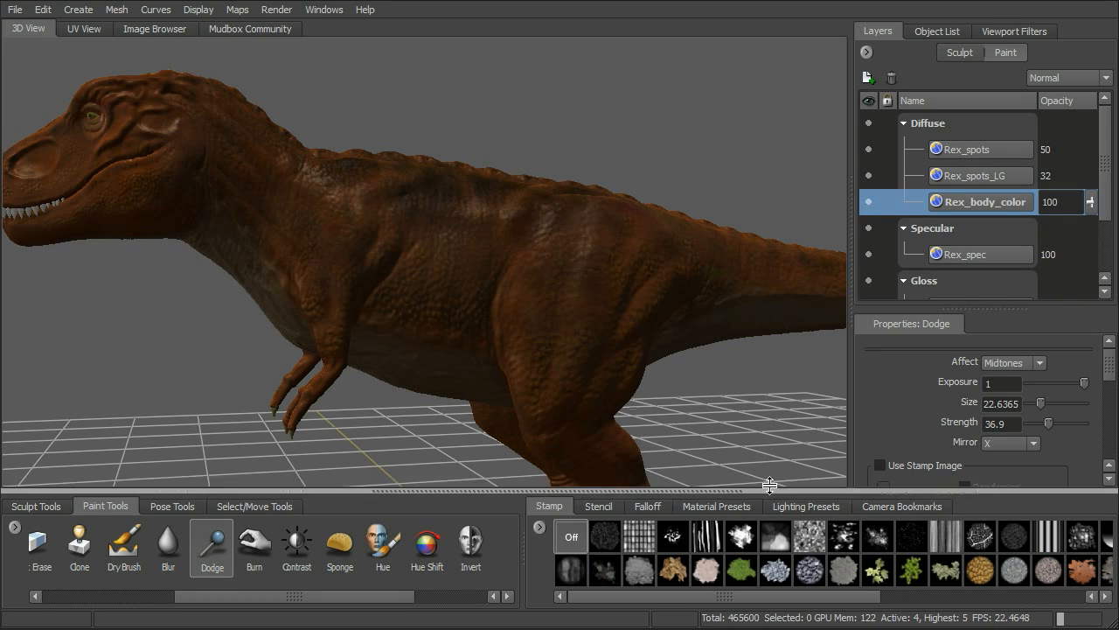
{"action": "left_click", "coordinate": [882, 535]}
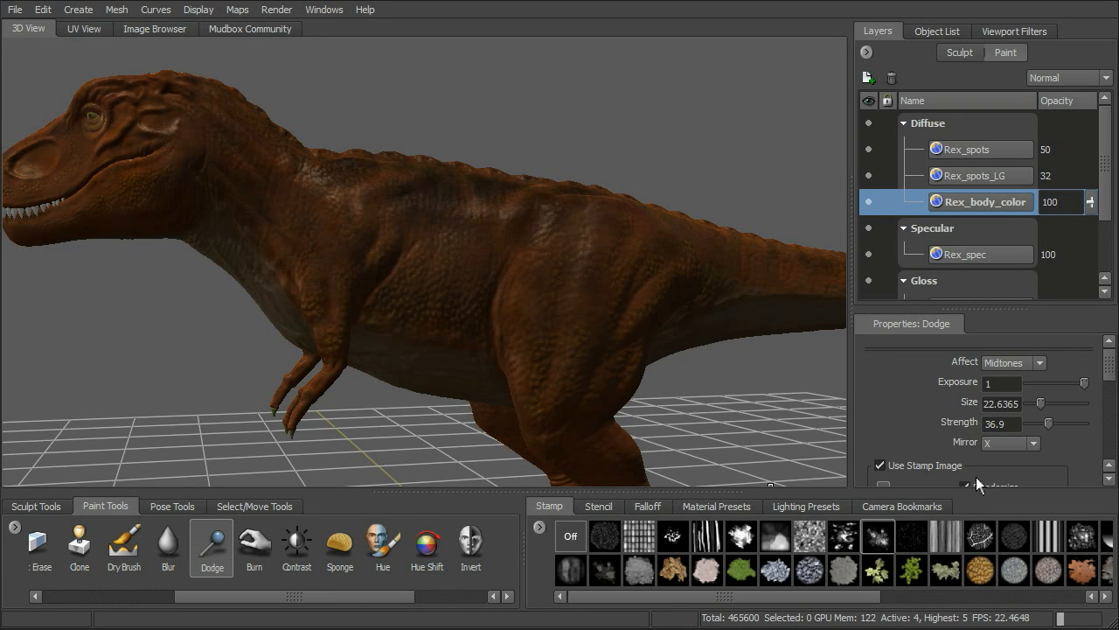
{"action": "mouse_move", "coordinate": [1111, 355]}
{"action": "left_mouse_down"}
{"action": "mouse_move", "coordinate": [1113, 372]}
{"action": "mouse_move", "coordinate": [1112, 356]}
{"action": "left_mouse_up"}
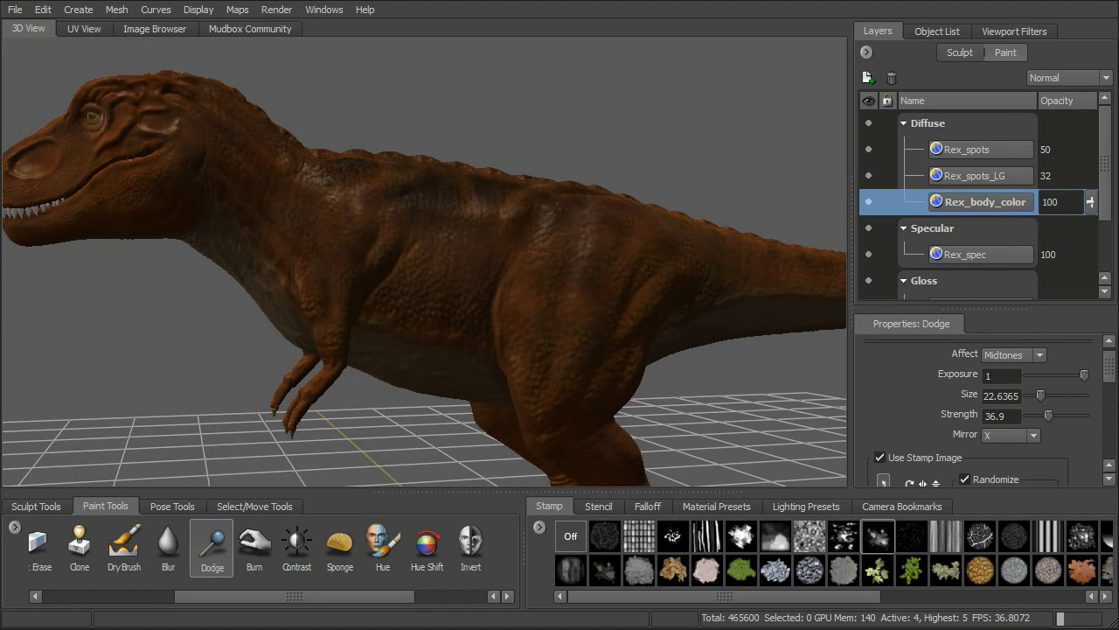
Dodge lighter mottled patches into the T-rex's skin along the back, flank and thigh.
{"action": "left_click_drag", "start_coordinate": [526, 168], "coordinate": [444, 263], "text": "alt"}
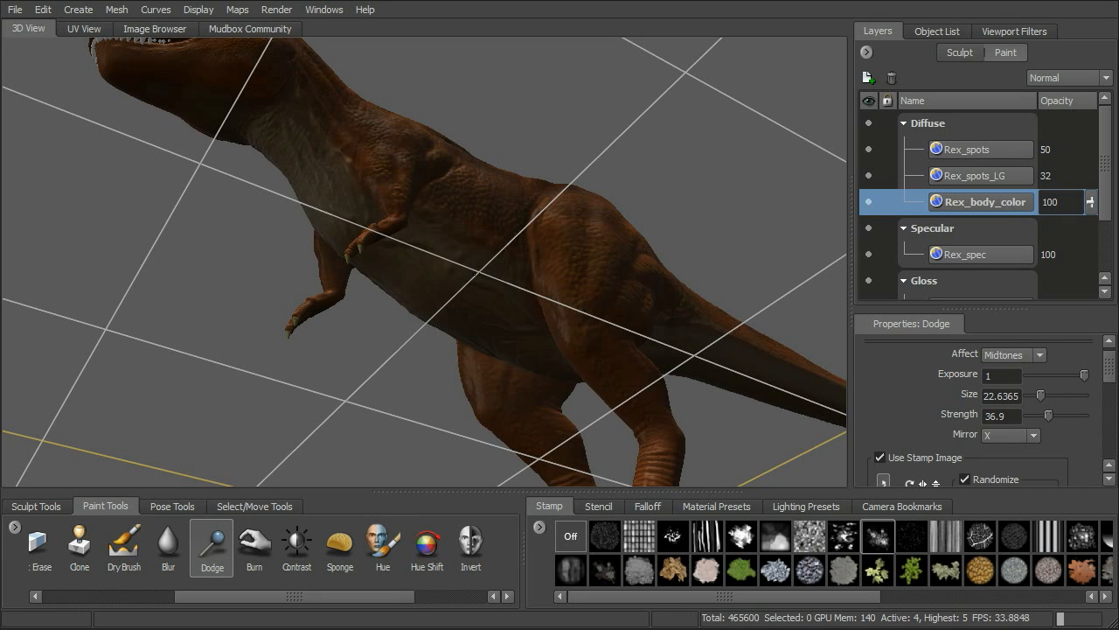
{"action": "left_click_drag", "start_coordinate": [478, 284], "coordinate": [424, 300], "text": "alt"}
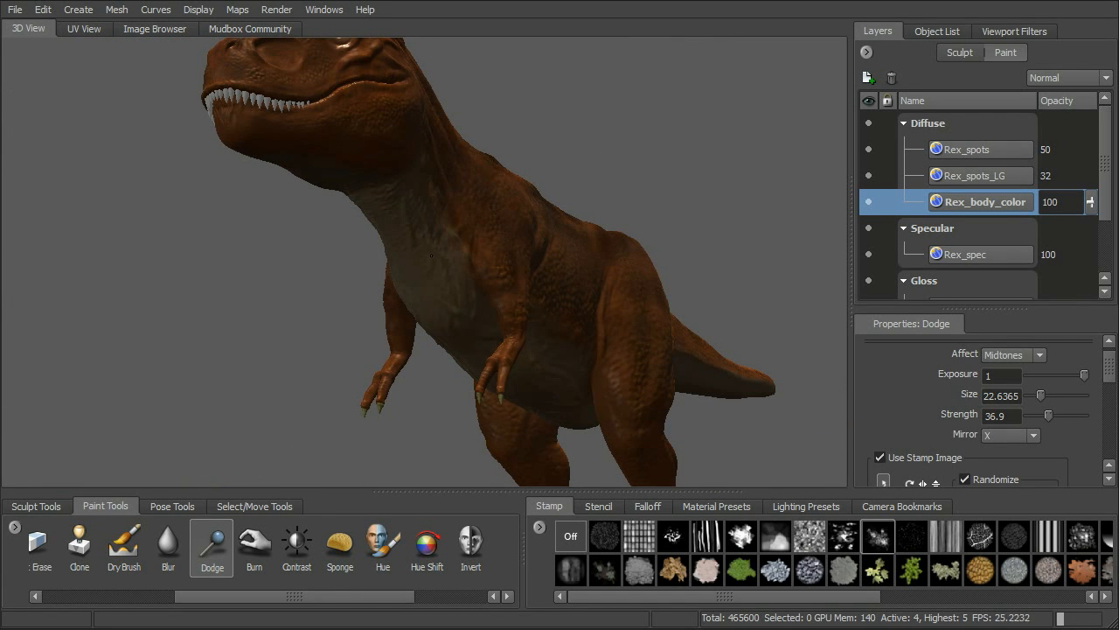
{"action": "mouse_move", "coordinate": [457, 289]}
{"action": "left_mouse_down", "text": "alt"}
{"action": "mouse_move", "coordinate": [593, 142]}
{"action": "mouse_move", "coordinate": [548, 155]}
{"action": "left_mouse_up", "text": "alt"}
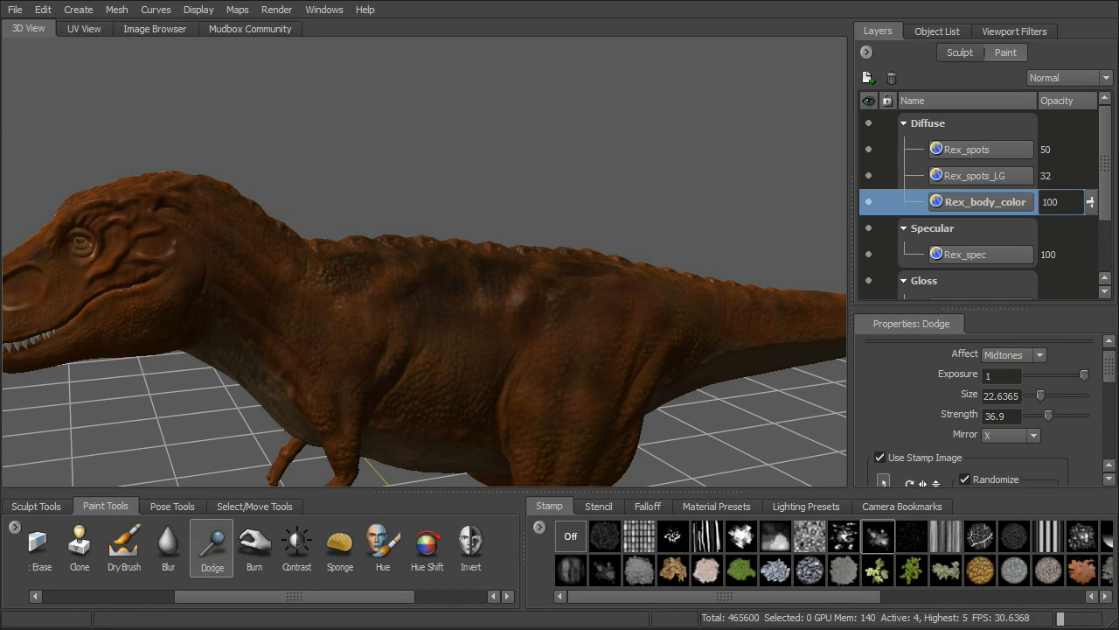
{"action": "left_click_drag", "start_coordinate": [594, 308], "coordinate": [490, 333], "text": "alt"}
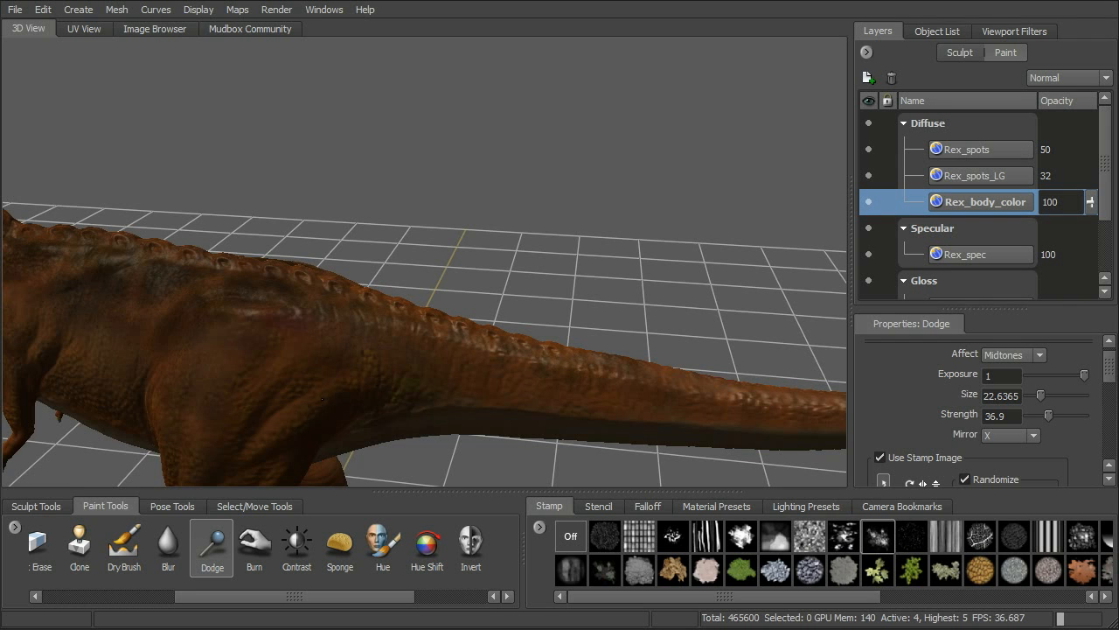
{"action": "left_click_drag", "start_coordinate": [268, 371], "coordinate": [537, 201], "text": "alt"}
{"action": "right_click_drag", "start_coordinate": [537, 200], "coordinate": [555, 220], "text": "alt"}
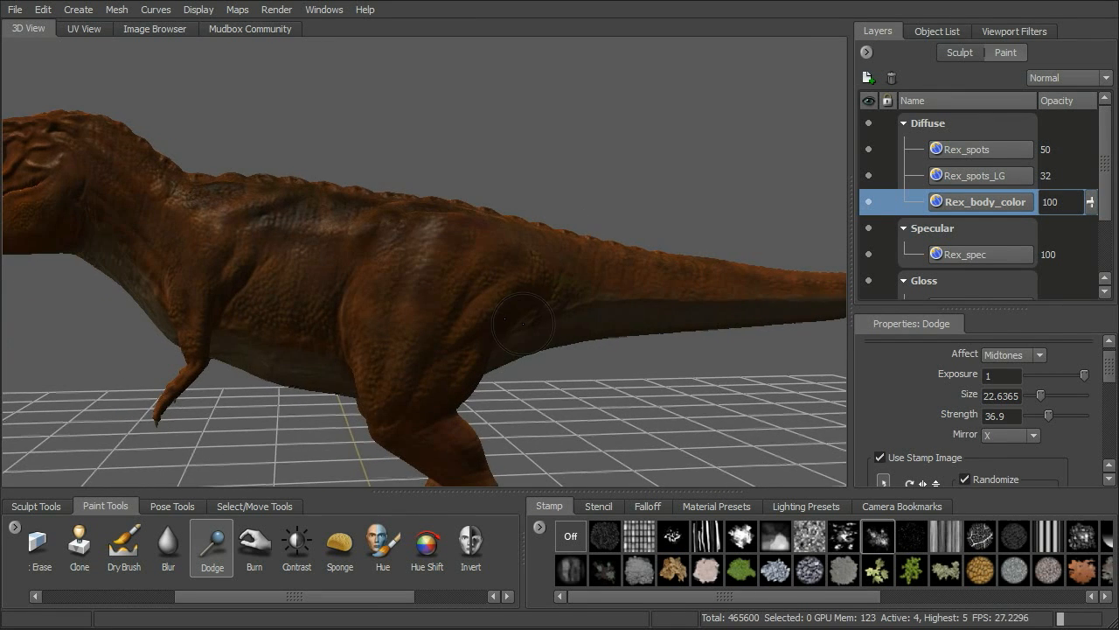
{"action": "left_click_drag", "start_coordinate": [571, 363], "coordinate": [437, 365], "text": "alt"}
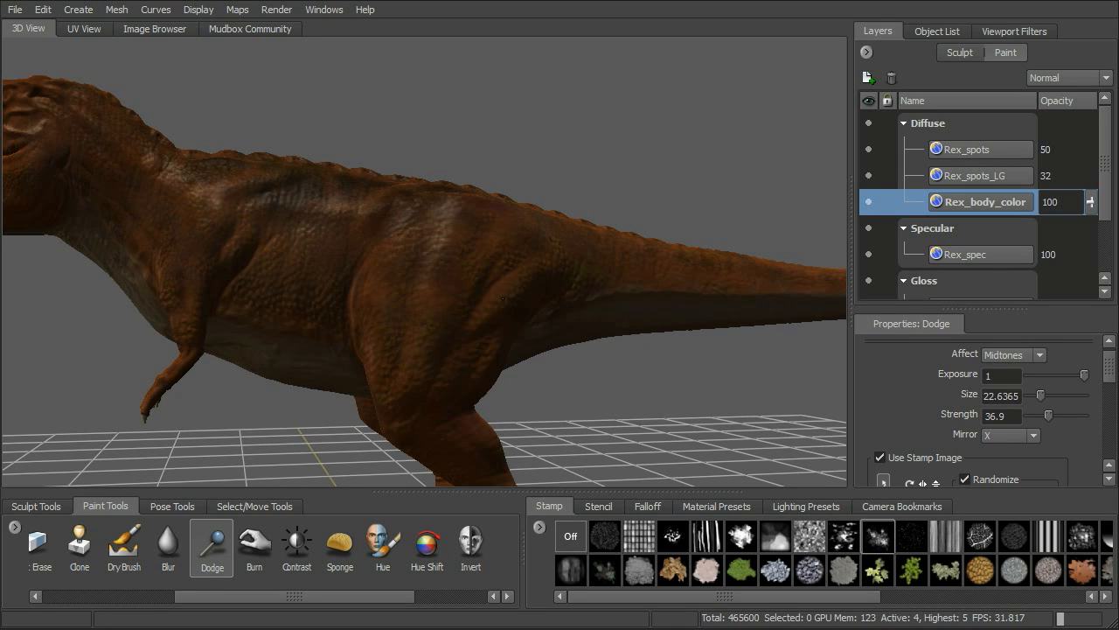
{"action": "mouse_move", "coordinate": [508, 296]}
{"action": "left_mouse_down", "text": "alt"}
{"action": "mouse_move", "coordinate": [472, 297]}
{"action": "mouse_move", "coordinate": [463, 346]}
{"action": "left_mouse_up", "text": "alt"}
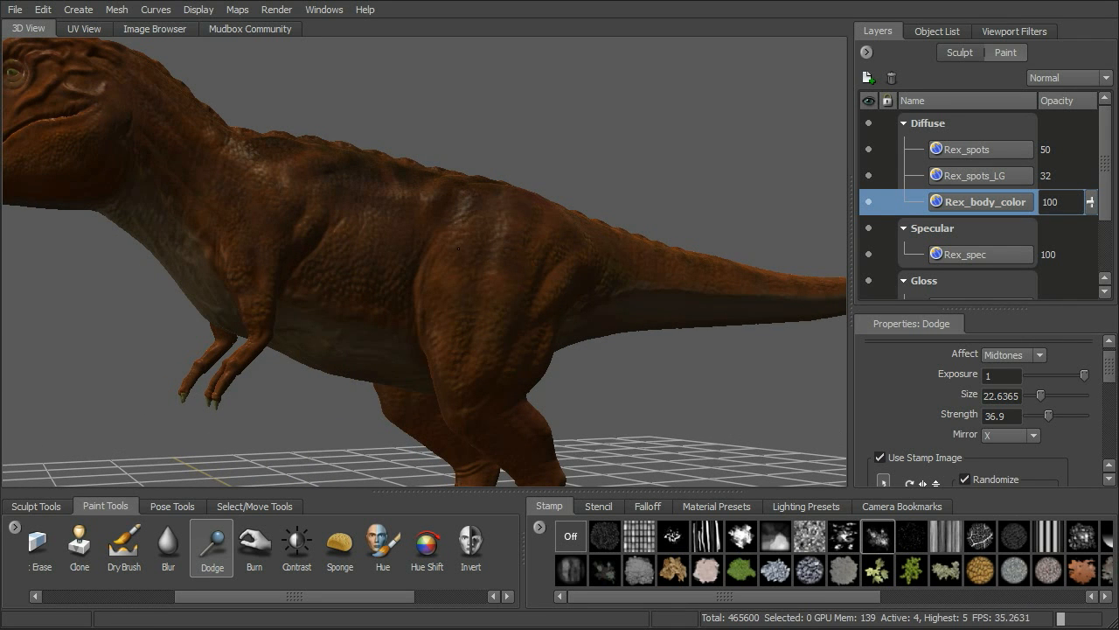
{"action": "left_click_drag", "start_coordinate": [593, 281], "coordinate": [525, 295], "text": "alt"}
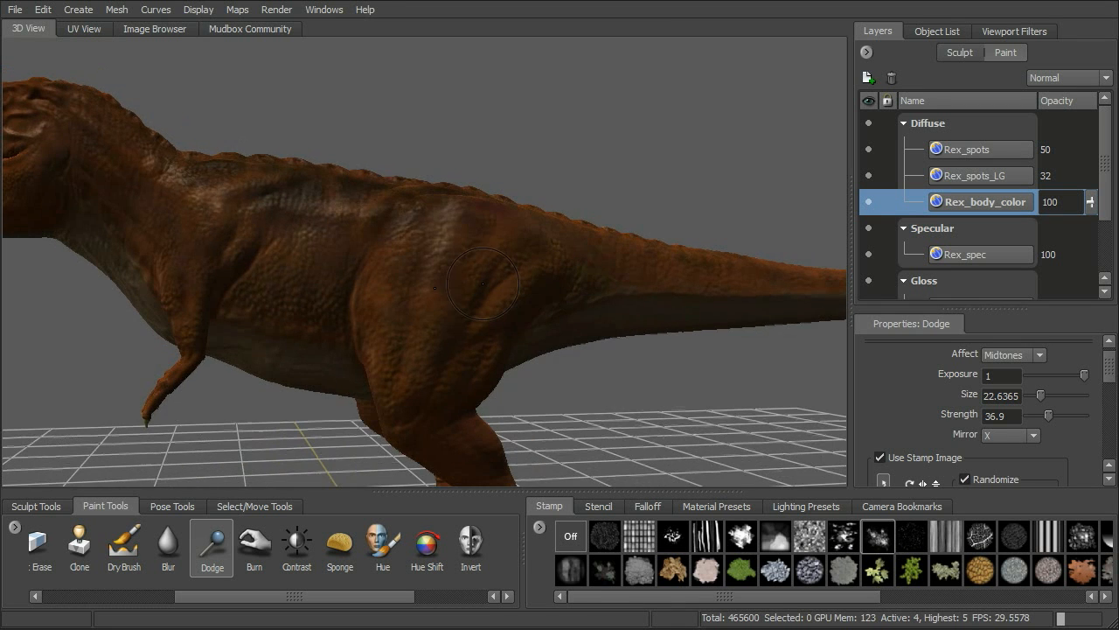
{"action": "middle_click_drag", "start_coordinate": [437, 252], "coordinate": [544, 260], "text": "alt"}
{"action": "left_click_drag", "start_coordinate": [542, 255], "coordinate": [596, 268], "text": "alt"}
{"action": "right_click_drag", "start_coordinate": [596, 270], "coordinate": [677, 281], "text": "alt"}
Return to the Burn tool, reduce its size to about 11.47 and darken the hollow behind the T-rex's eye.
{"action": "left_click", "coordinate": [254, 546]}
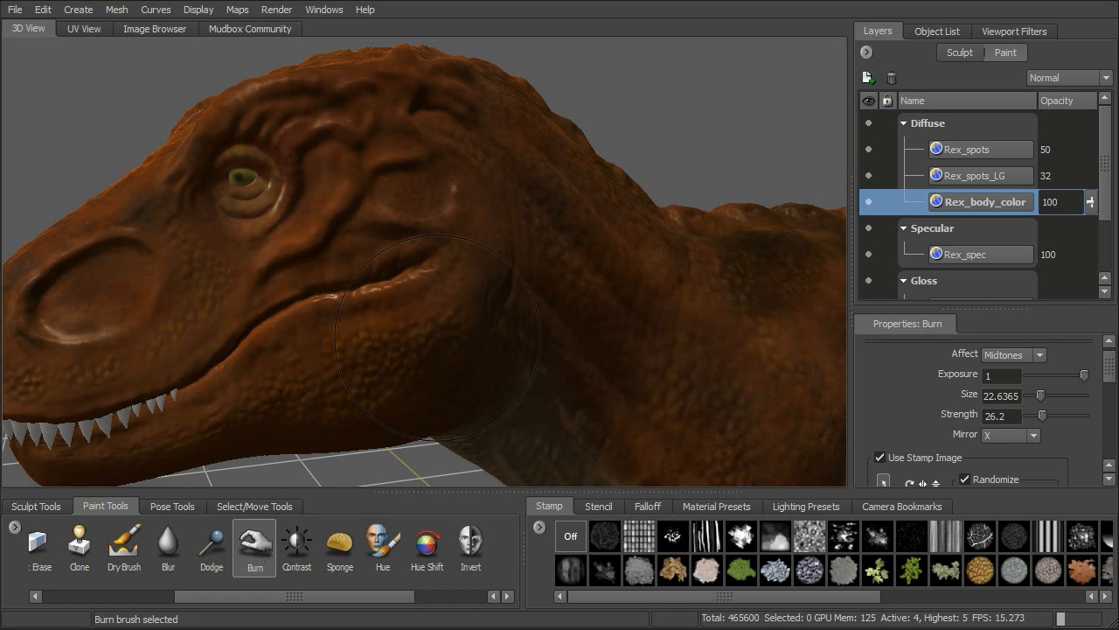
{"action": "left_click_drag", "start_coordinate": [465, 114], "coordinate": [466, 127]}
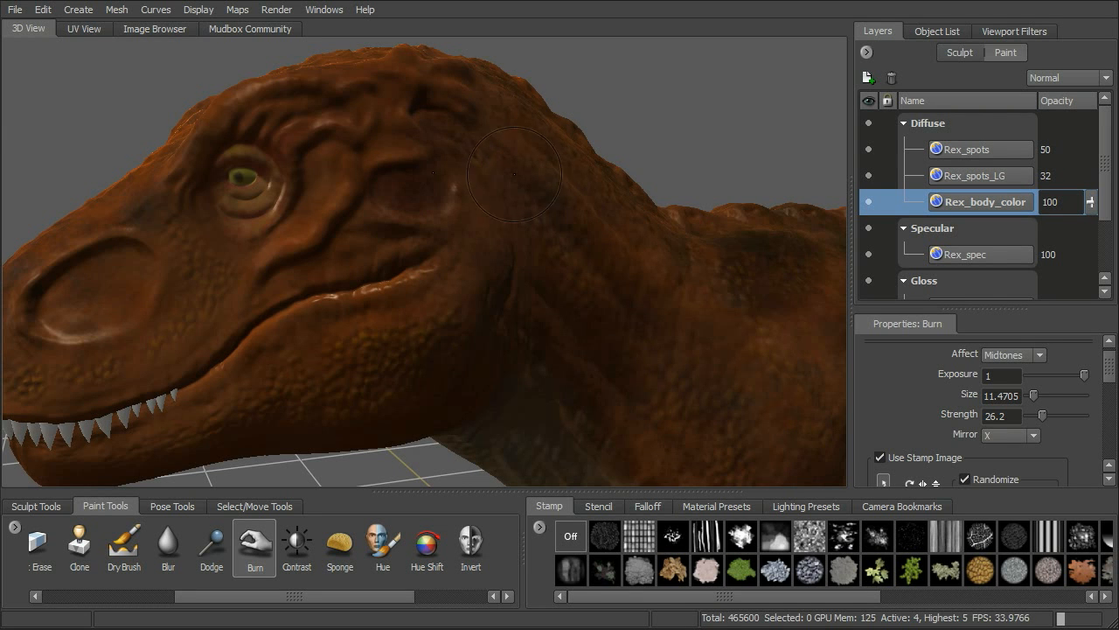
{"action": "left_click_drag", "start_coordinate": [470, 145], "coordinate": [533, 140], "text": "alt"}
{"action": "right_click_drag", "start_coordinate": [534, 140], "coordinate": [584, 109], "text": "alt"}
{"action": "middle_click_drag", "start_coordinate": [584, 109], "coordinate": [551, 223], "text": "alt"}
{"action": "left_click_drag", "start_coordinate": [551, 223], "coordinate": [534, 222], "text": "alt"}
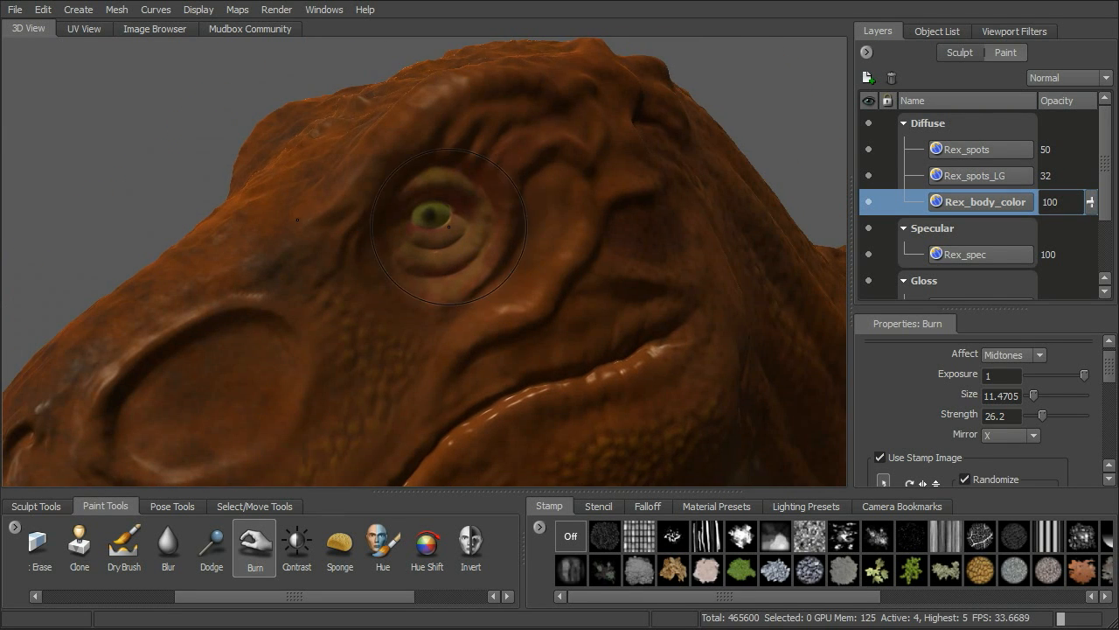
Reduce the Burn brush size to about 6.38 and darken the skin around the eye, undoing one stray stroke.
{"action": "key", "text": "b"}
{"action": "left_click_drag", "start_coordinate": [461, 241], "coordinate": [175, 229]}
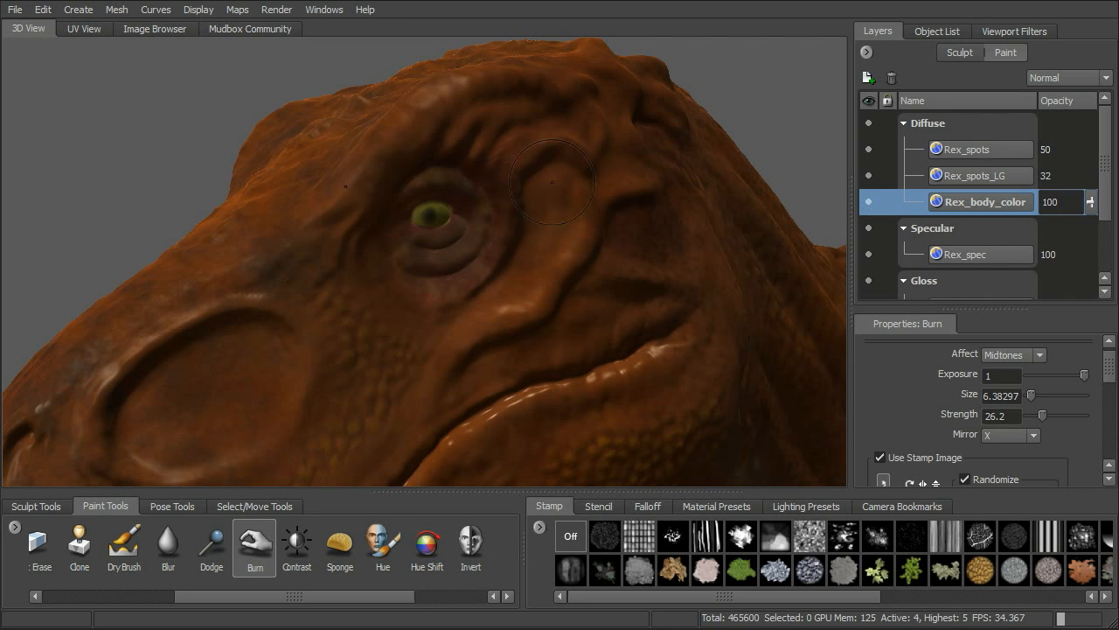
{"action": "left_click_drag", "start_coordinate": [558, 184], "coordinate": [569, 199]}
{"action": "key", "text": "ctrl+z"}
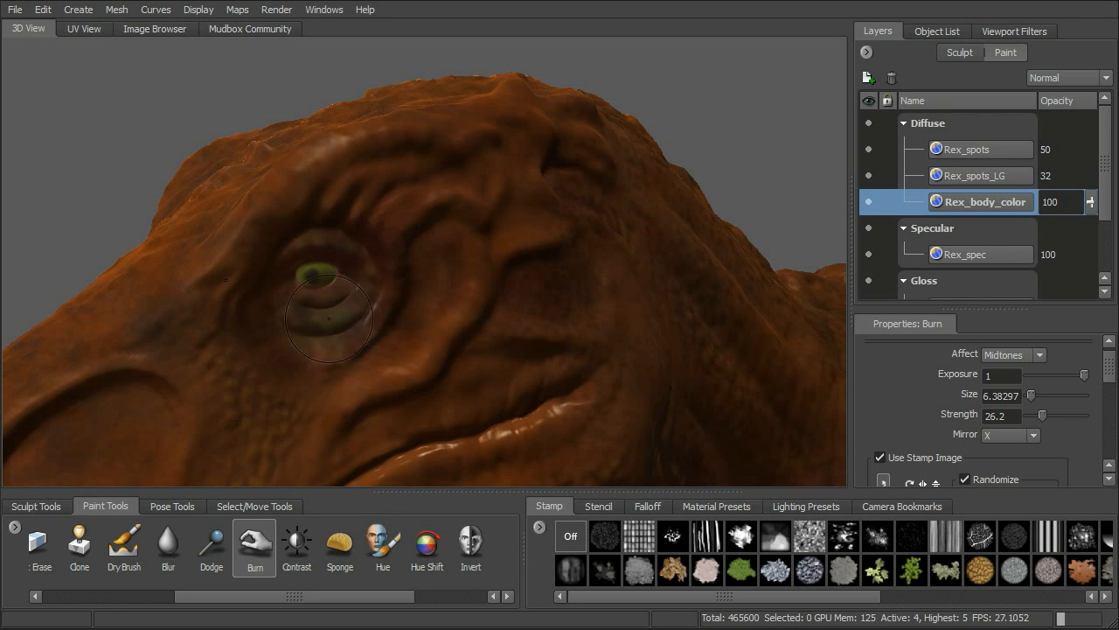
{"action": "left_click_drag", "start_coordinate": [332, 325], "coordinate": [375, 311], "text": "alt"}
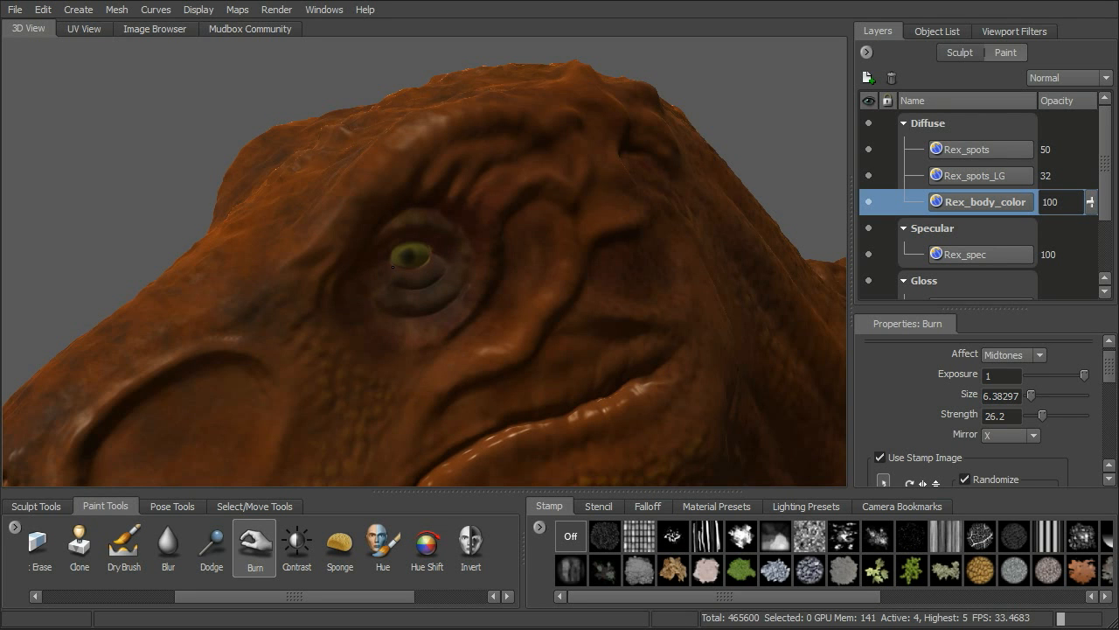
Enlarge the Burn brush to about 9.49 and darken the large hollow on the side of the snout.
{"action": "right_click_drag", "start_coordinate": [393, 267], "coordinate": [275, 337], "text": "alt"}
{"action": "middle_click_drag", "start_coordinate": [275, 336], "coordinate": [356, 275], "text": "alt"}
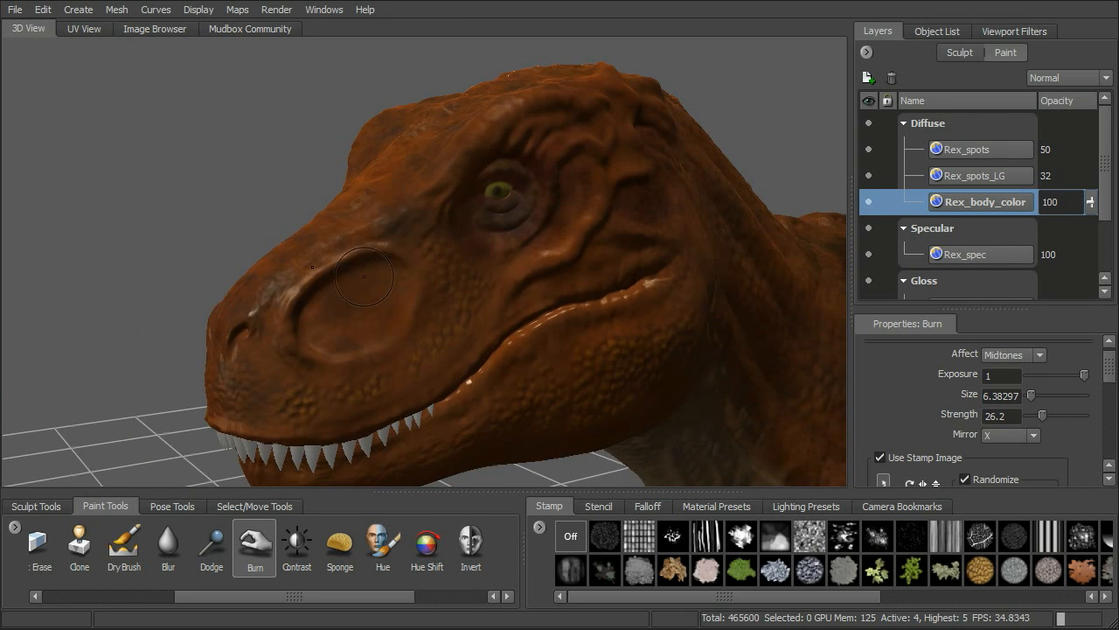
{"action": "key", "text": "b"}
{"action": "left_click_drag", "start_coordinate": [358, 296], "coordinate": [377, 296]}
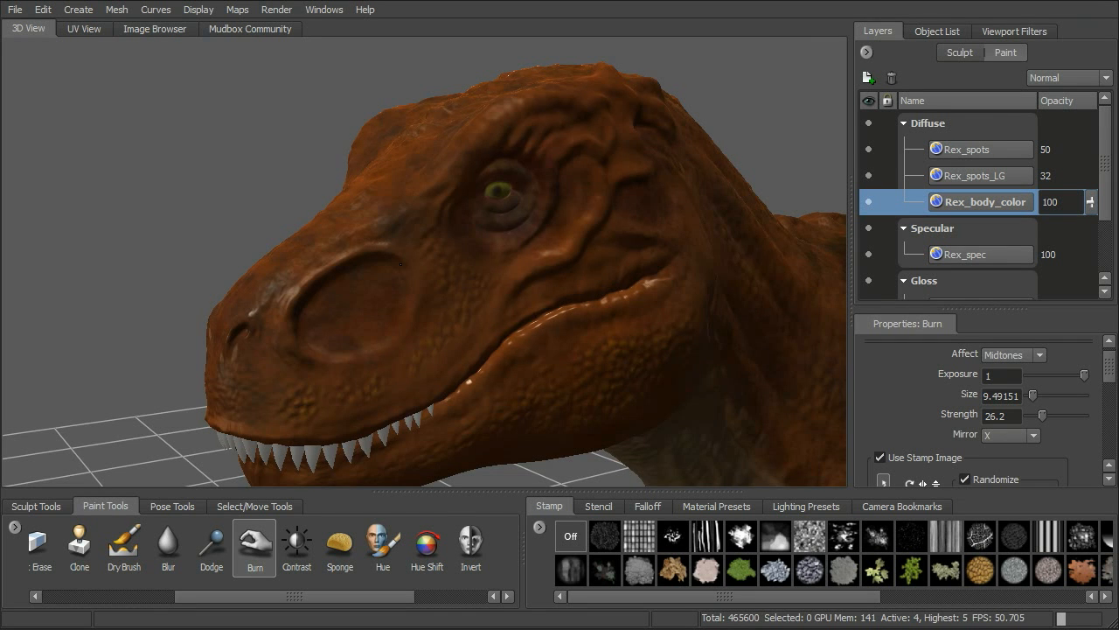
Switch to the Sponge tool with size about 17.72 and the speckled splatter stamp with randomizing enabled.
{"action": "scroll", "coordinate": [400, 263], "scroll_direction": "down", "scroll_amount": 5}
{"action": "mouse_move", "coordinate": [577, 302]}
{"action": "left_mouse_down", "text": "alt"}
{"action": "mouse_move", "coordinate": [475, 317]}
{"action": "mouse_move", "coordinate": [473, 282]}
{"action": "left_mouse_up", "text": "alt"}
{"action": "left_click", "coordinate": [343, 542]}
{"action": "left_click_drag", "start_coordinate": [513, 336], "coordinate": [522, 322], "text": "alt"}
{"action": "right_click_drag", "start_coordinate": [522, 322], "coordinate": [564, 319], "text": "alt"}
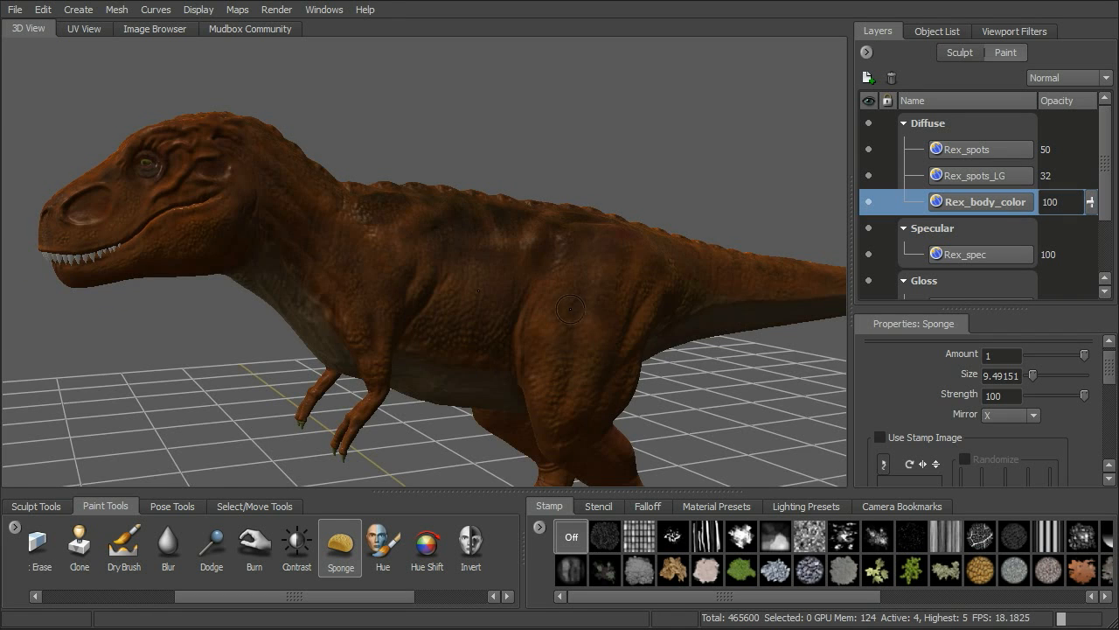
{"action": "left_click_drag", "start_coordinate": [570, 309], "coordinate": [553, 321], "text": "alt"}
{"action": "left_click_drag", "start_coordinate": [481, 296], "coordinate": [517, 295]}
{"action": "left_click", "coordinate": [884, 437]}
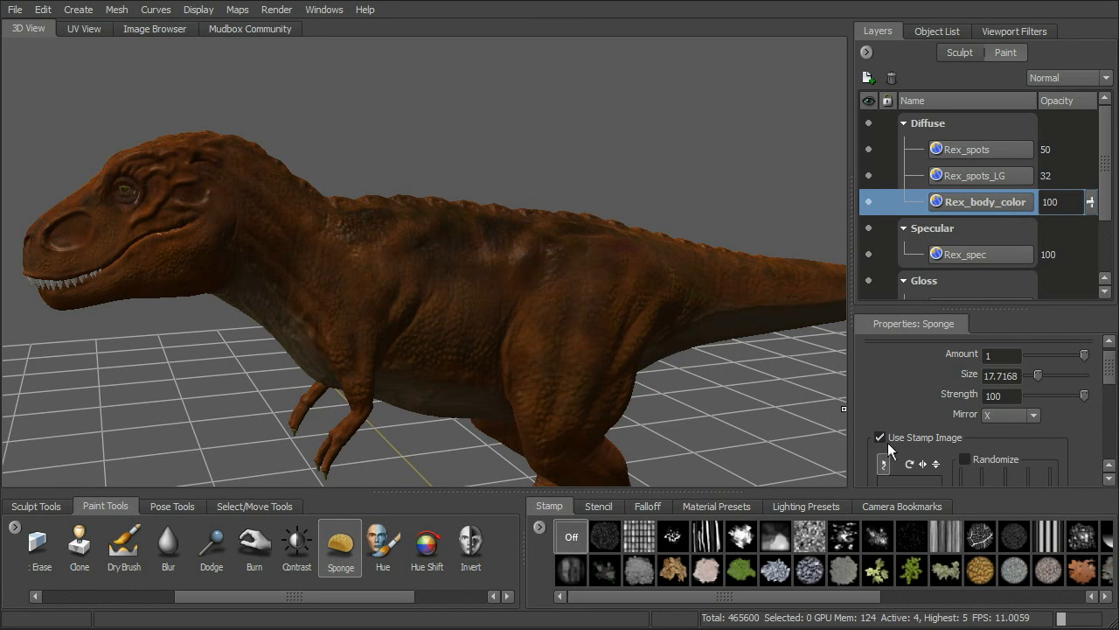
{"action": "scroll", "coordinate": [927, 444], "scroll_direction": "down", "scroll_amount": 3}
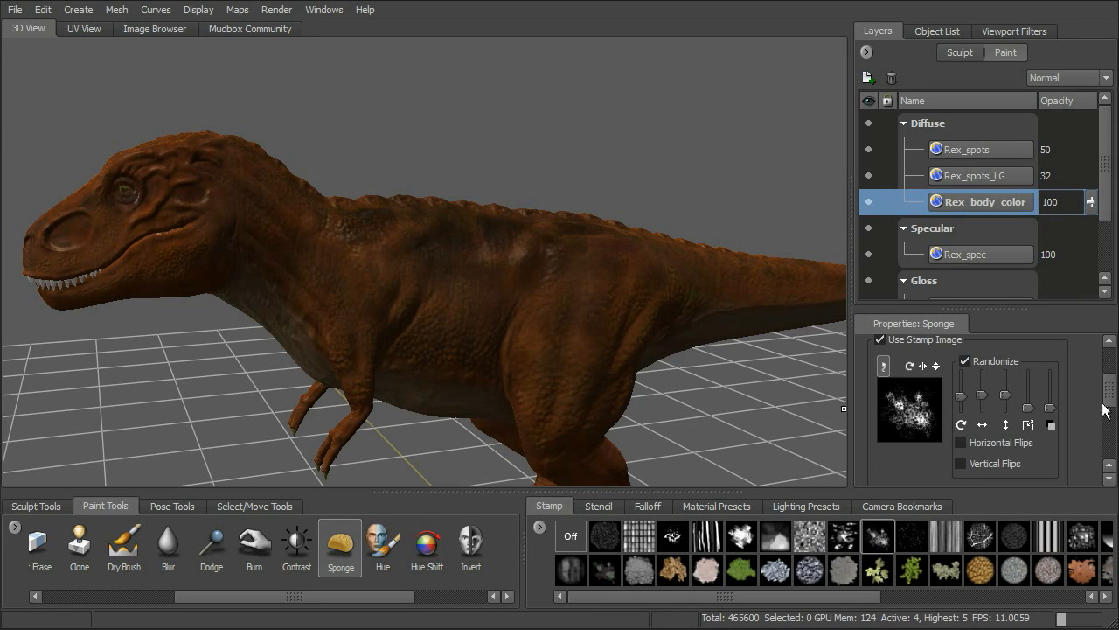
{"action": "scroll", "coordinate": [1107, 400], "scroll_direction": "up", "scroll_amount": 3}
Sponge mottled patches into the skin over the T-rex's shoulder and upper back.
{"action": "left_click_drag", "start_coordinate": [484, 248], "coordinate": [511, 242], "text": "alt"}
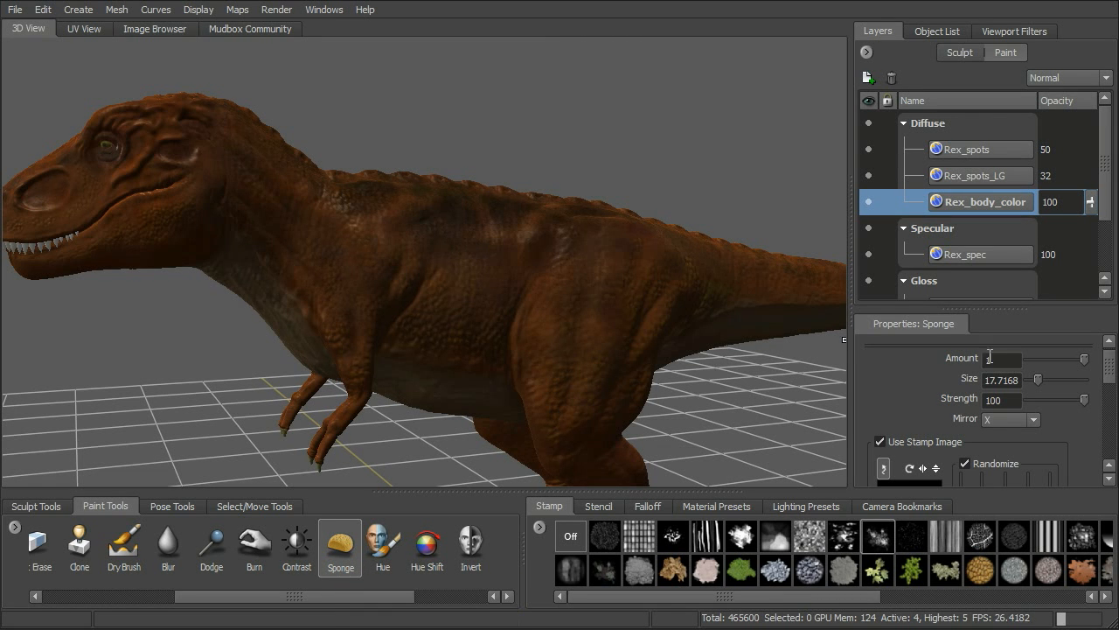
{"action": "left_click_drag", "start_coordinate": [408, 250], "coordinate": [367, 247], "text": "alt"}
{"action": "right_click_drag", "start_coordinate": [368, 247], "coordinate": [337, 235], "text": "alt"}
{"action": "middle_click_drag", "start_coordinate": [388, 246], "coordinate": [501, 278], "text": "alt"}
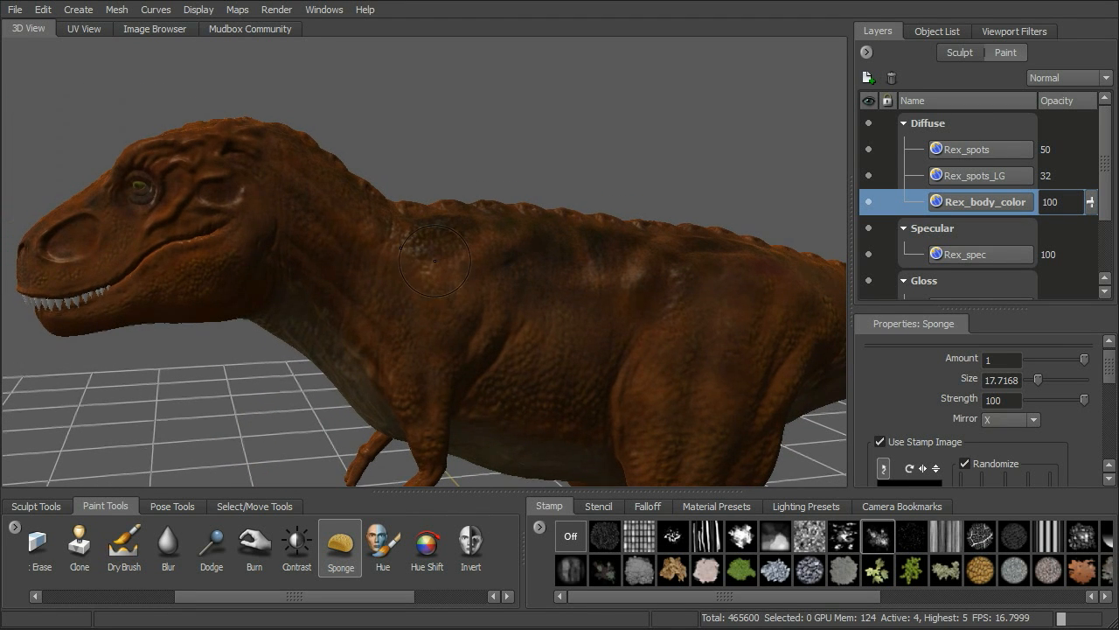
{"action": "mouse_move", "coordinate": [458, 303]}
{"action": "left_mouse_down"}
{"action": "mouse_move", "coordinate": [464, 292]}
{"action": "mouse_move", "coordinate": [494, 303]}
{"action": "left_mouse_up"}
{"action": "left_click_drag", "start_coordinate": [612, 195], "coordinate": [599, 178], "text": "alt"}
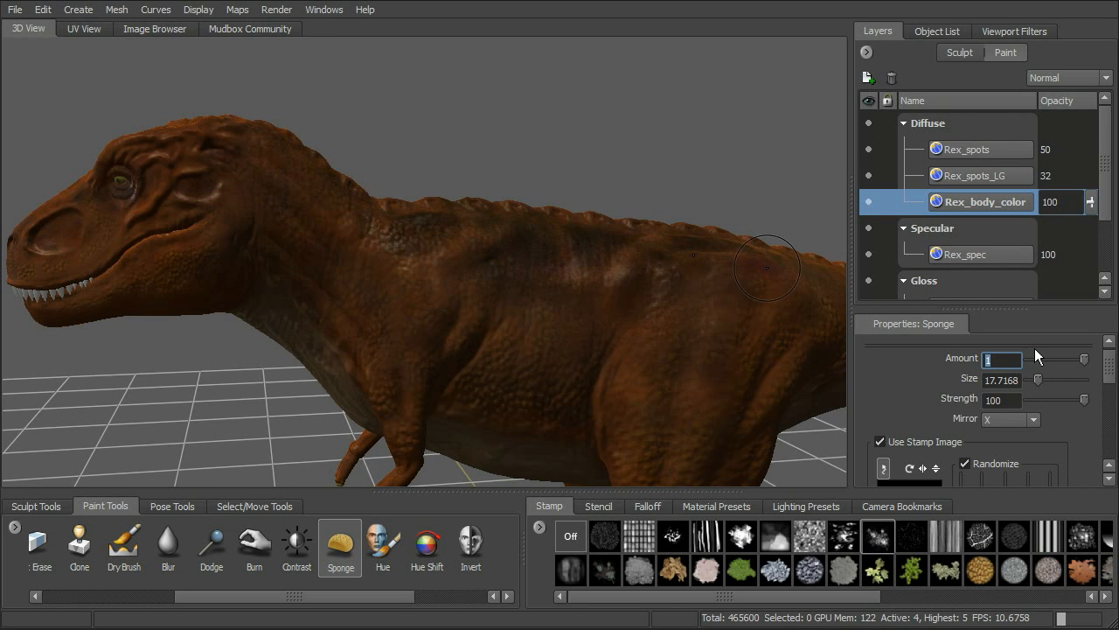
Set the Sponge amount to 0.3 and strength to 58.5, and sponge over the skin of the T-rex's shoulder.
{"action": "type", "text": "0.3"}
{"action": "key", "text": "Return"}
{"action": "left_click_drag", "start_coordinate": [1081, 399], "coordinate": [1060, 400]}
{"action": "mouse_move", "coordinate": [408, 269]}
{"action": "left_mouse_down", "text": "alt"}
{"action": "mouse_move", "coordinate": [467, 281]}
{"action": "mouse_move", "coordinate": [451, 305]}
{"action": "mouse_move", "coordinate": [425, 267]}
{"action": "mouse_move", "coordinate": [476, 291]}
{"action": "left_mouse_up", "text": "alt"}
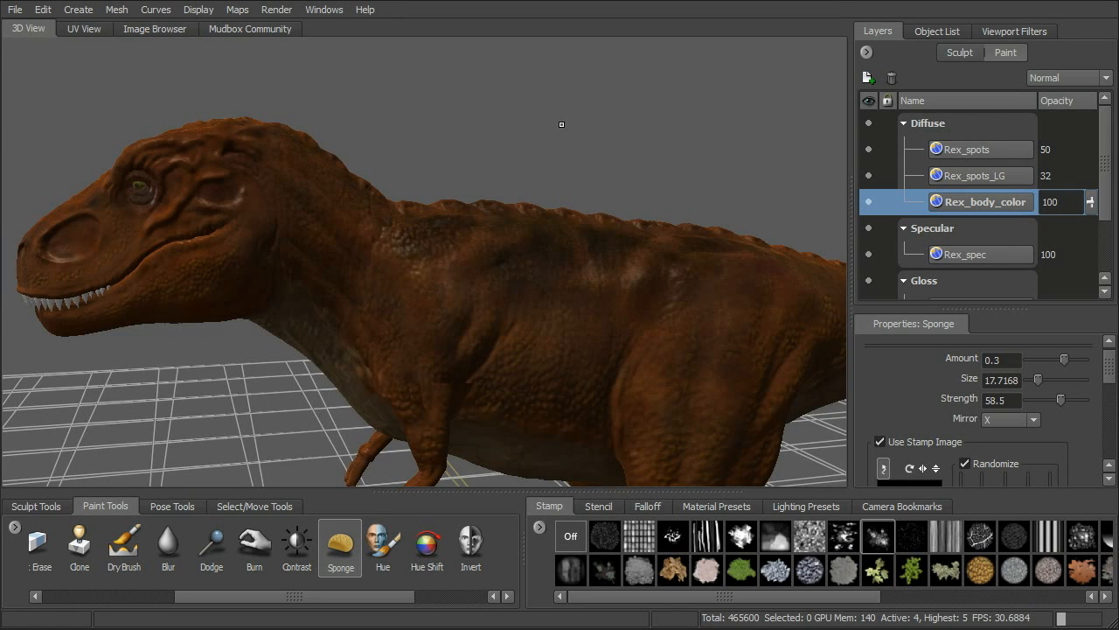
Set the Sponge amount to -0.3 and desaturate patches of skin across the T-rex's flank, upper thigh, back and shoulder.
{"action": "left_click_drag", "start_coordinate": [561, 125], "coordinate": [544, 135], "text": "alt"}
{"action": "middle_click_drag", "start_coordinate": [543, 134], "coordinate": [526, 126], "text": "alt"}
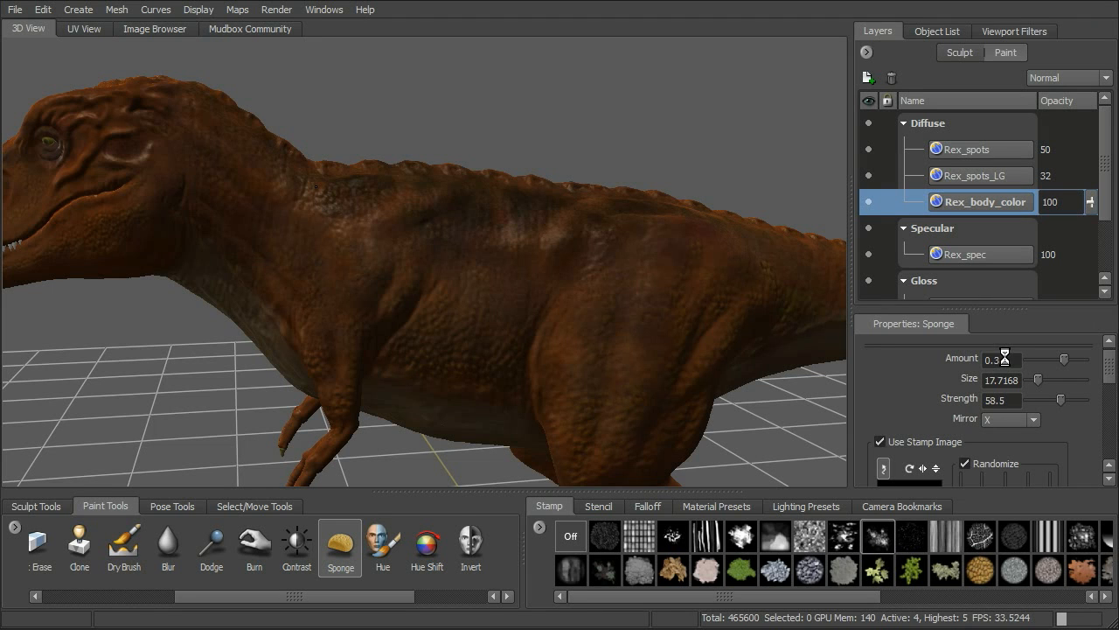
{"action": "left_click_drag", "start_coordinate": [1005, 359], "coordinate": [983, 360]}
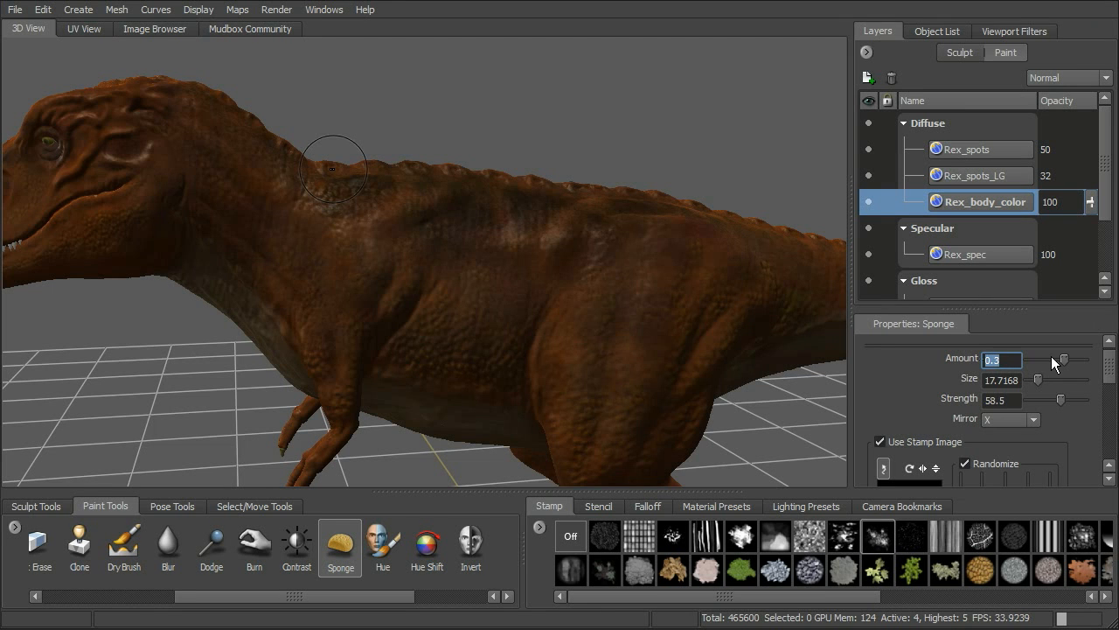
{"action": "type", "text": "-0.3"}
{"action": "key", "text": "Return"}
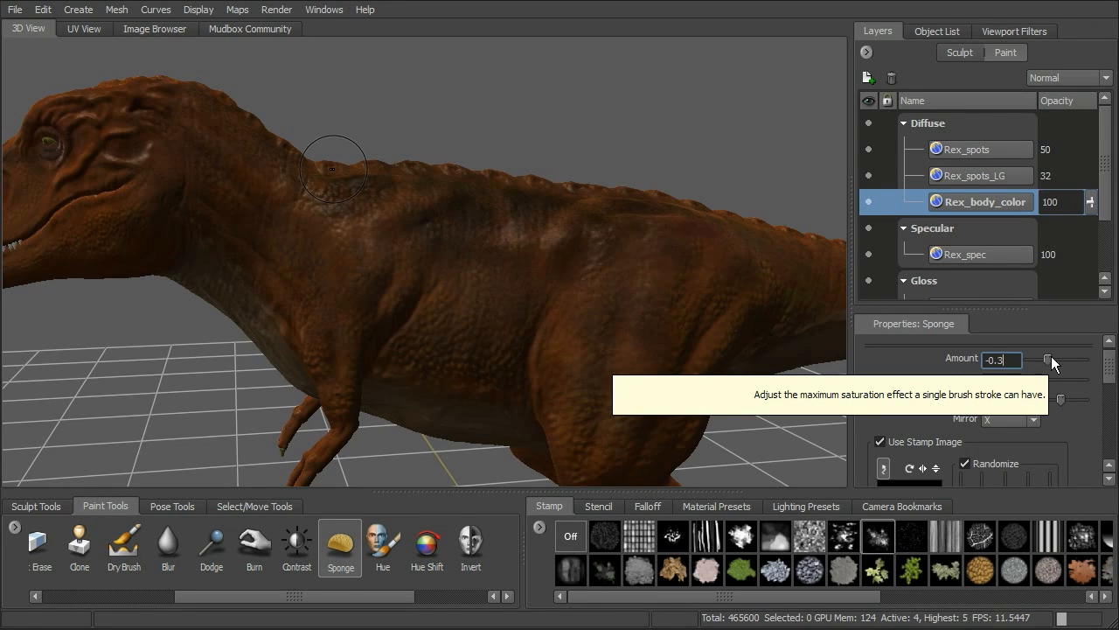
{"action": "mouse_move", "coordinate": [461, 316]}
{"action": "left_mouse_down"}
{"action": "mouse_move", "coordinate": [530, 306]}
{"action": "mouse_move", "coordinate": [619, 348]}
{"action": "left_mouse_up"}
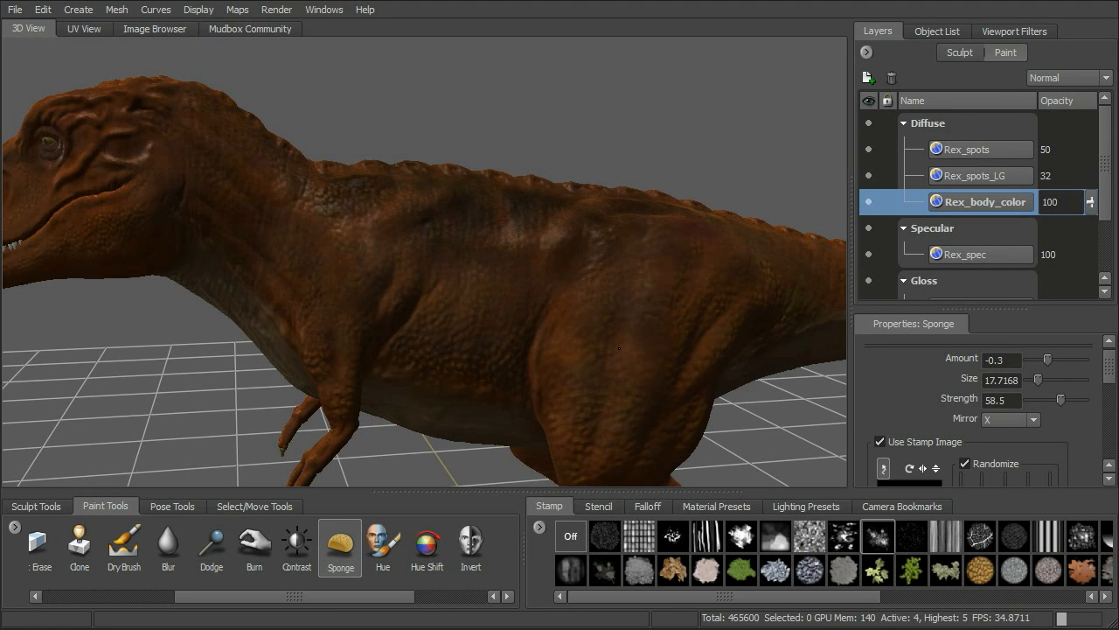
{"action": "left_click_drag", "start_coordinate": [593, 254], "coordinate": [510, 219]}
{"action": "left_click_drag", "start_coordinate": [402, 256], "coordinate": [339, 289]}
{"action": "right_click_drag", "start_coordinate": [558, 210], "coordinate": [559, 188], "text": "alt"}
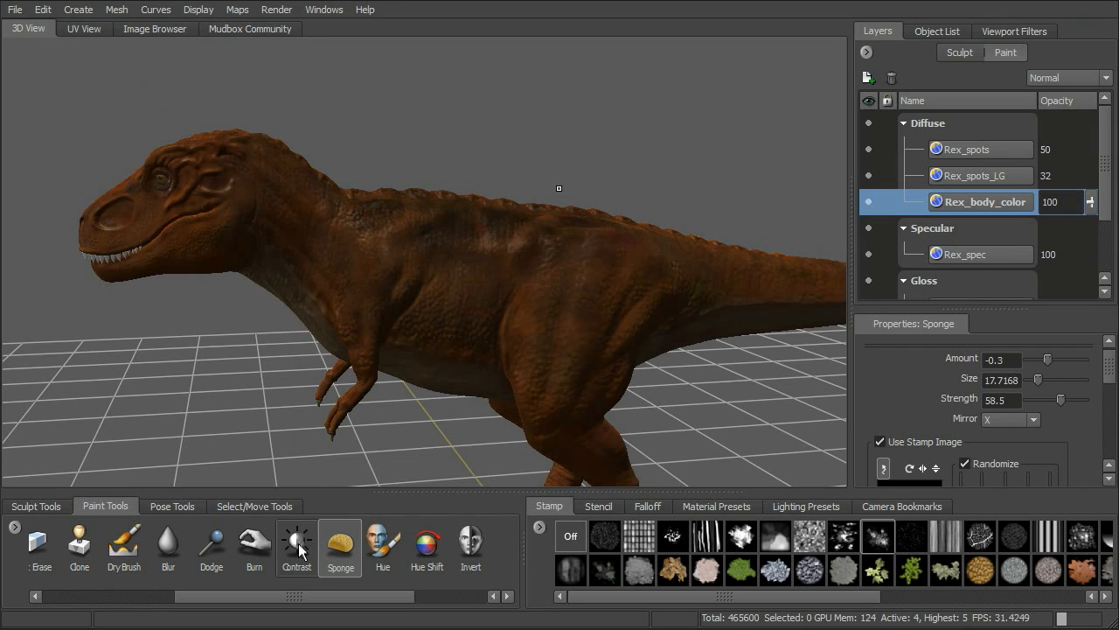
{"action": "mouse_move", "coordinate": [535, 131]}
{"action": "left_mouse_down", "text": "alt"}
{"action": "mouse_move", "coordinate": [568, 125]}
{"action": "mouse_move", "coordinate": [548, 170]}
{"action": "mouse_move", "coordinate": [569, 165]}
{"action": "mouse_move", "coordinate": [516, 181]}
{"action": "left_mouse_up", "text": "alt"}
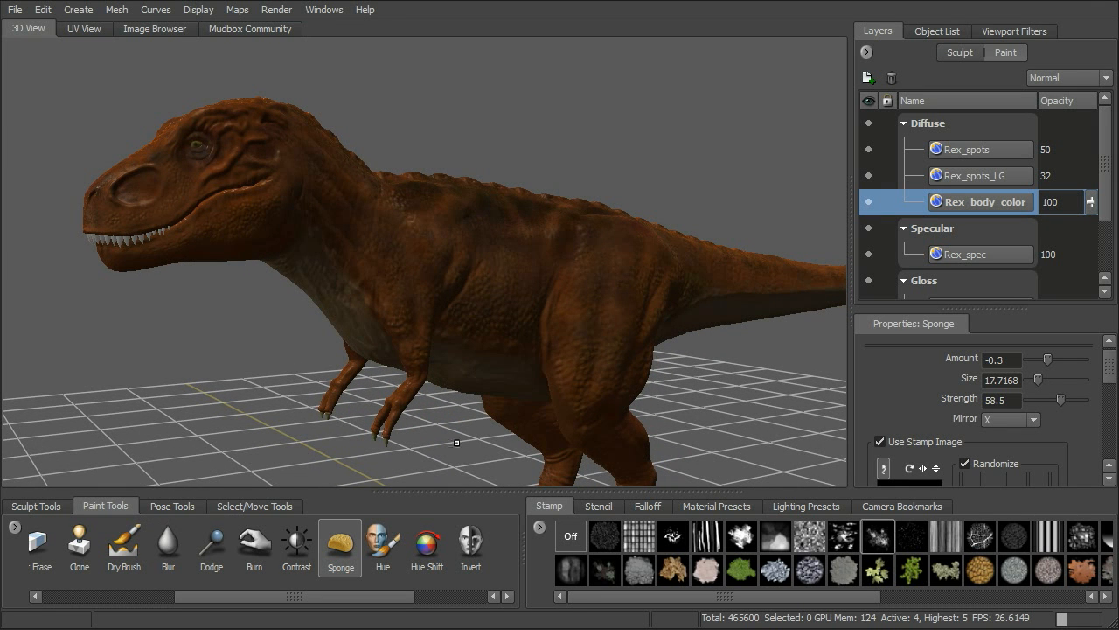
{"action": "left_click_drag", "start_coordinate": [589, 234], "coordinate": [614, 325], "text": "alt"}
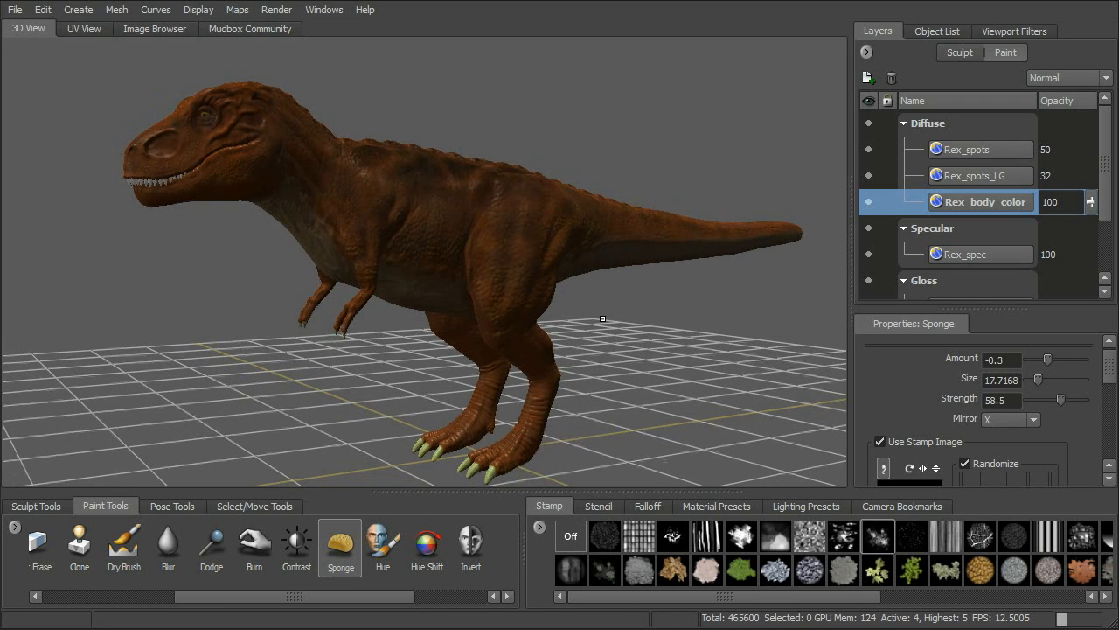